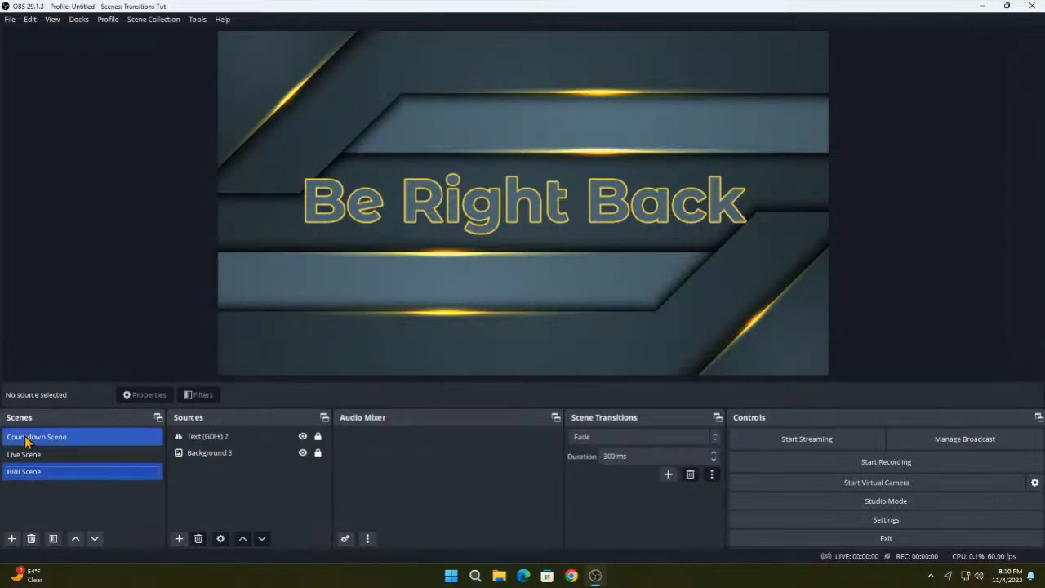
- Switch through the Countdown, Live and BRB scenes to watch how the Fade transition plays
{"action": "left_click", "coordinate": [28, 437]}
{"action": "left_click", "coordinate": [35, 460]}
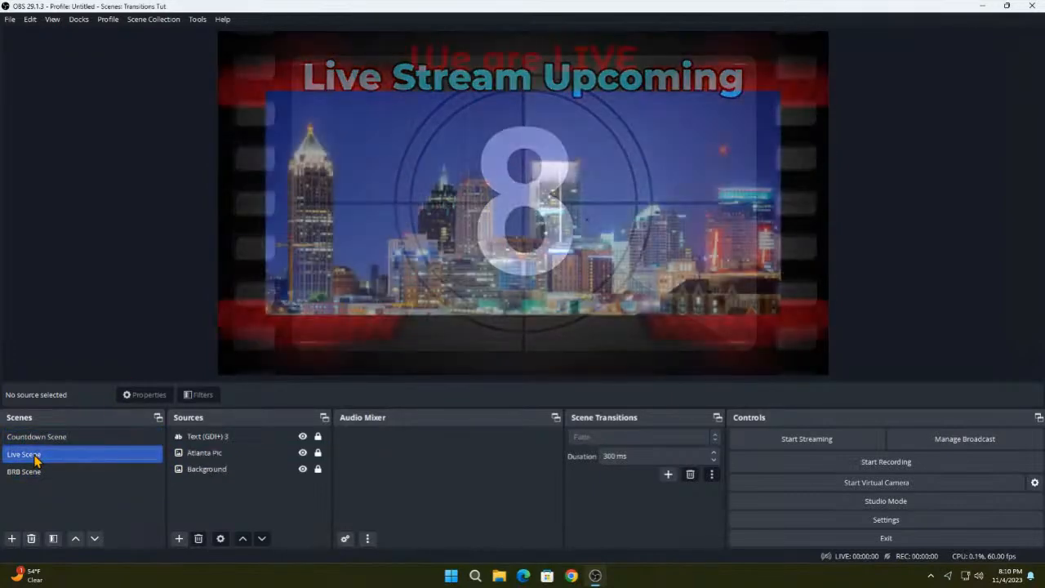
{"action": "left_click", "coordinate": [35, 470]}
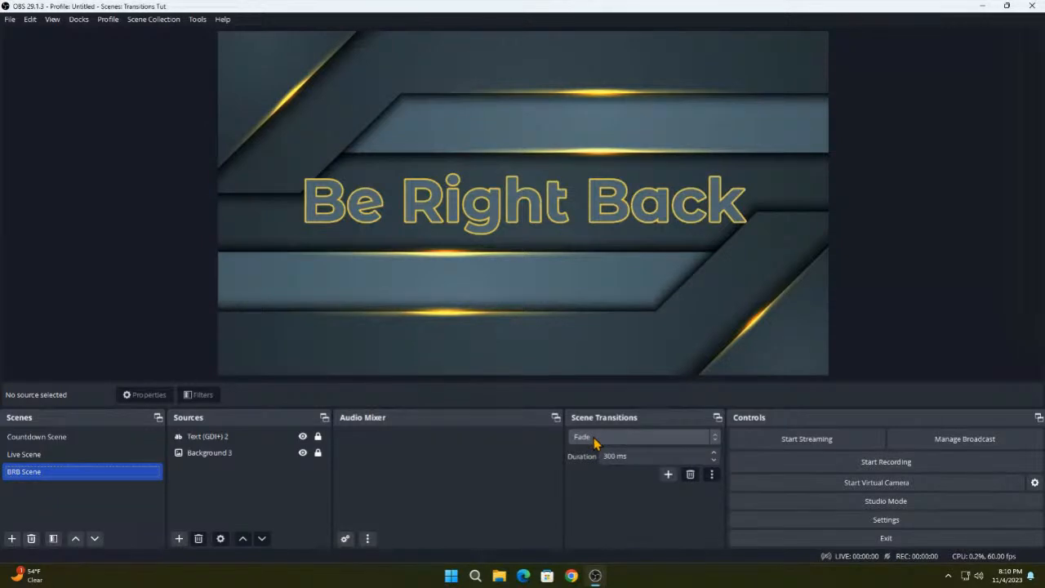
- Try the Cut transition by switching among the Live, Countdown and BRB scenes, and restore Fade as the scene transition
{"action": "left_click", "coordinate": [595, 439]}
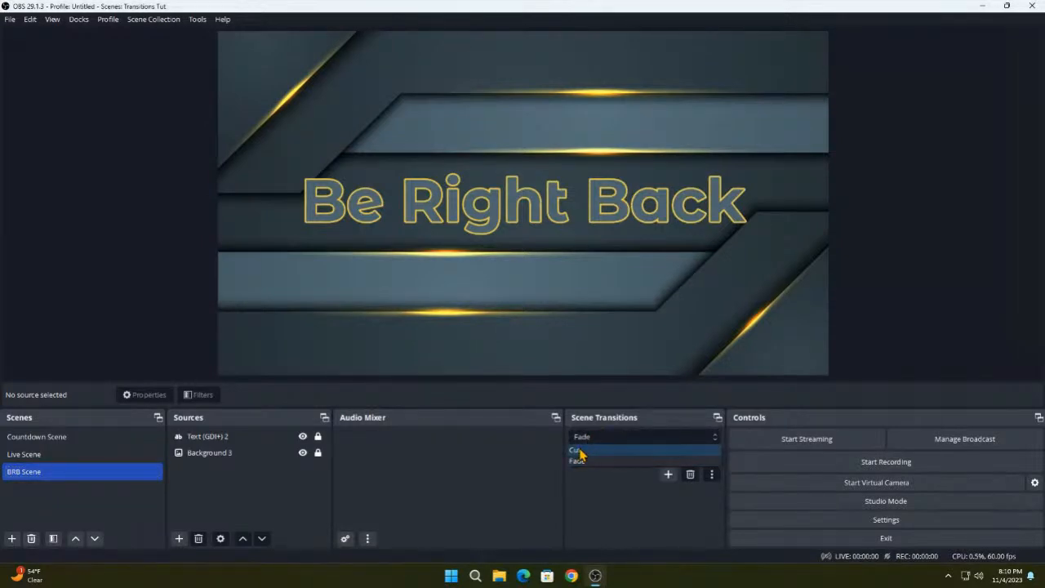
{"action": "left_click", "coordinate": [580, 451]}
{"action": "left_click", "coordinate": [41, 456]}
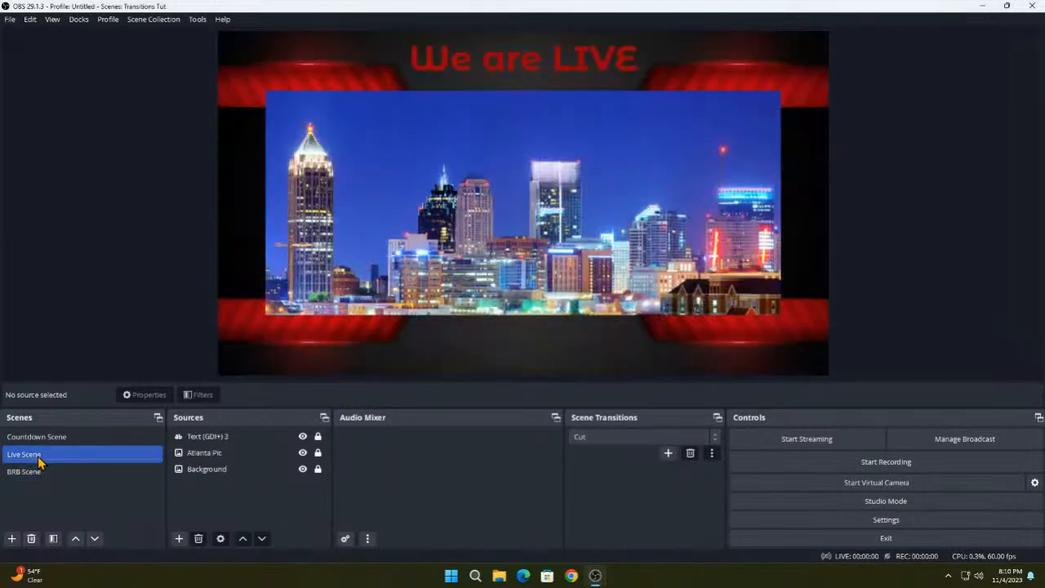
{"action": "left_click", "coordinate": [41, 437]}
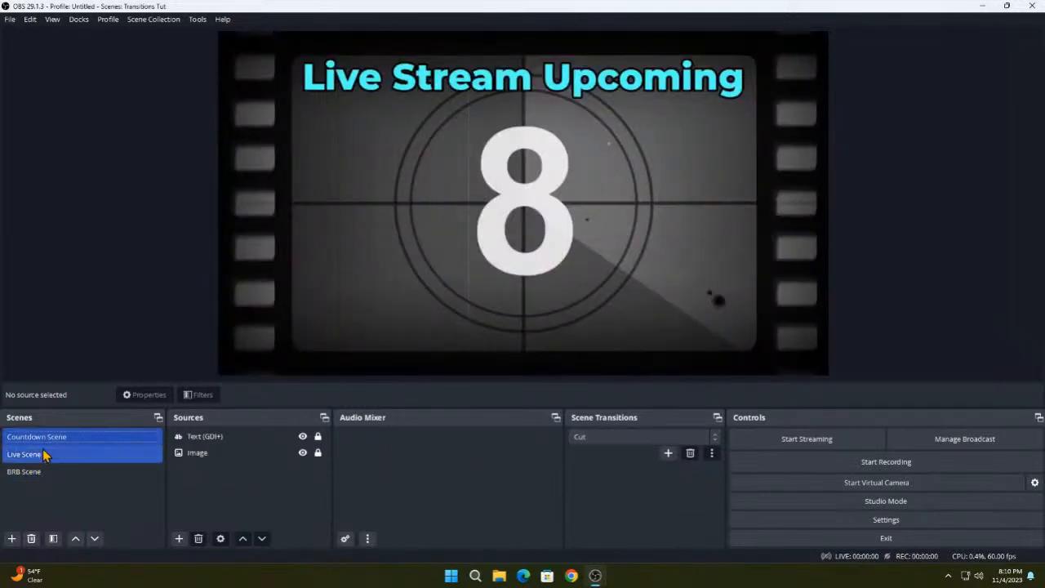
{"action": "left_click", "coordinate": [41, 454]}
{"action": "left_click", "coordinate": [639, 436]}
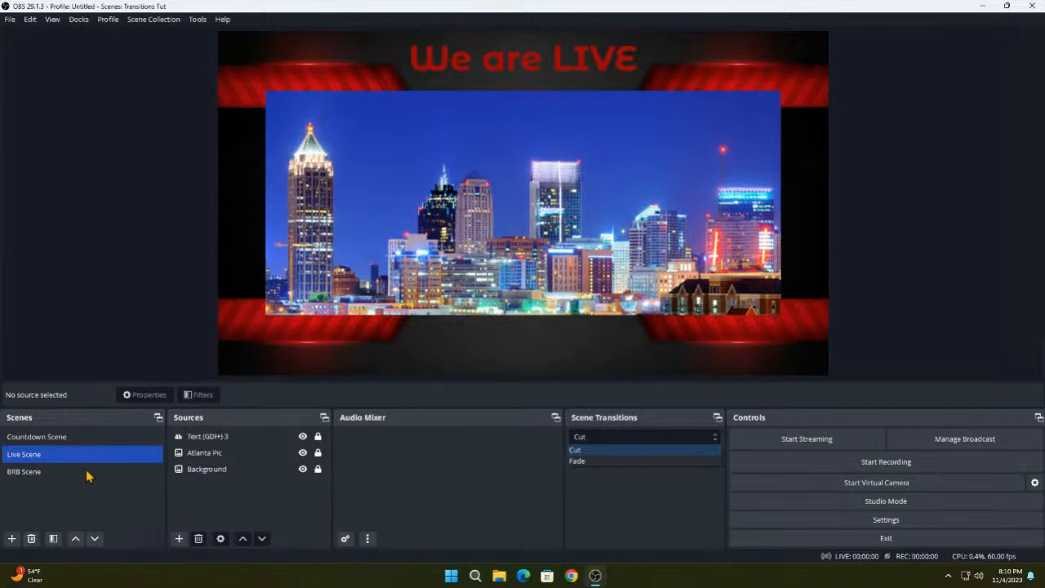
{"action": "left_click", "coordinate": [52, 471]}
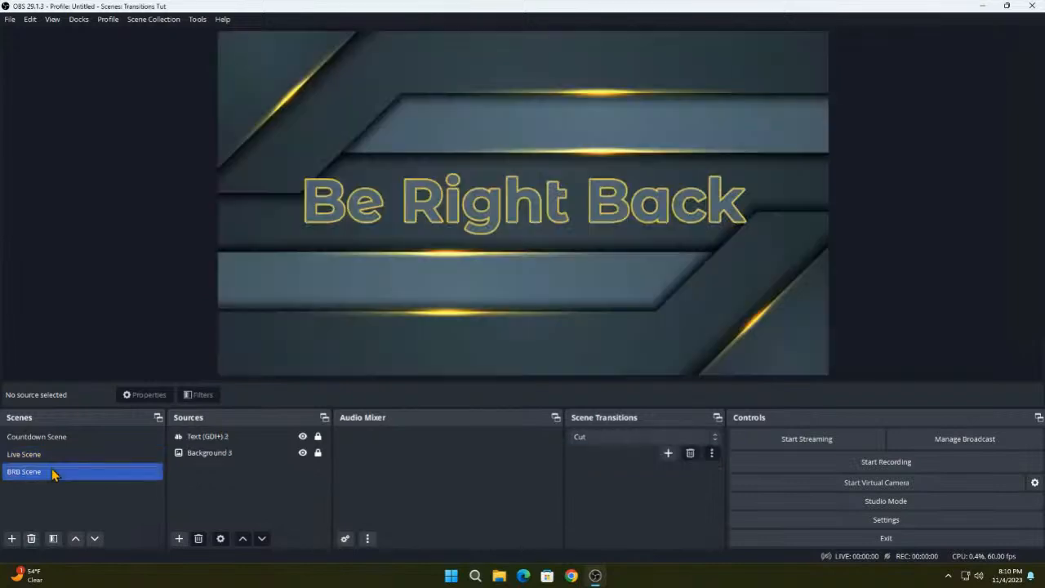
{"action": "left_click", "coordinate": [583, 437]}
{"action": "left_click", "coordinate": [588, 459]}
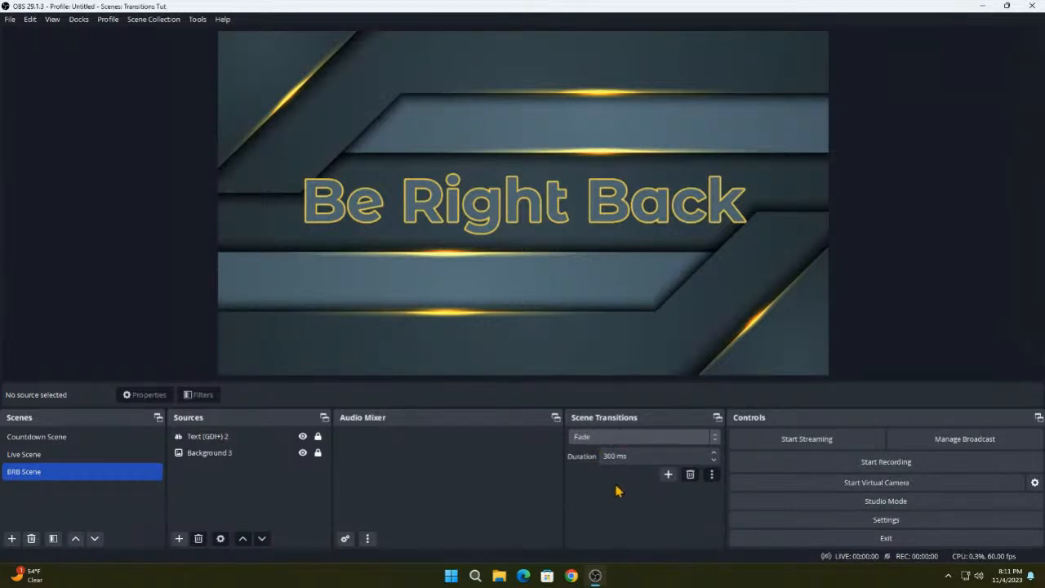
- Add a new Swipe scene transition named "Swipe left"
{"action": "left_click", "coordinate": [669, 477]}
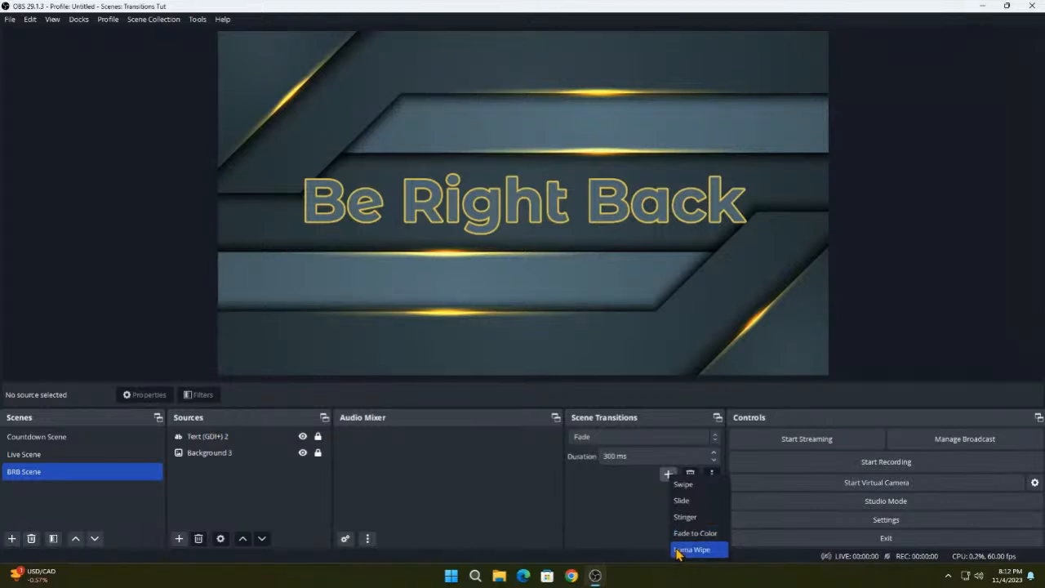
{"action": "left_click", "coordinate": [690, 487]}
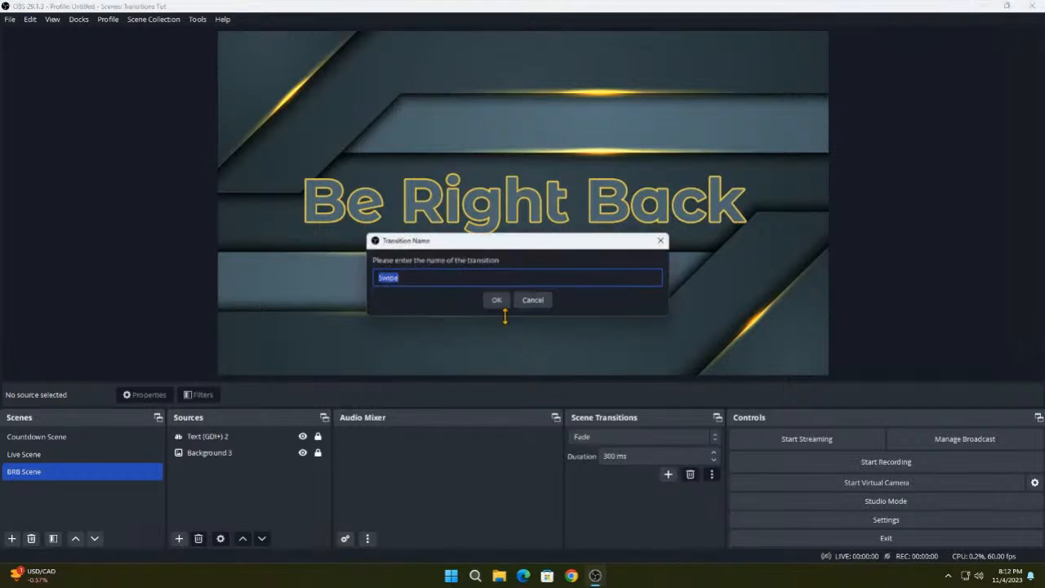
{"action": "left_click", "coordinate": [434, 283]}
{"action": "type", "text": "1"}
{"action": "key", "text": "BackSpace"}
{"action": "type", "text": "left"}
{"action": "key", "text": "Return"}
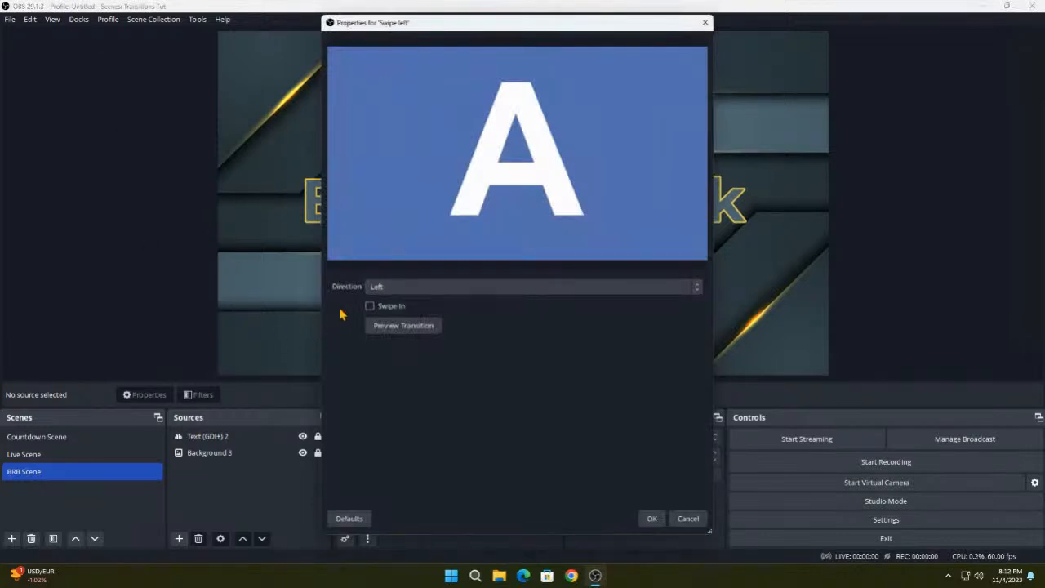
- Keep the Swipe left direction at Left, preview the transition in both directions, and accept its properties
{"action": "left_click", "coordinate": [397, 291]}
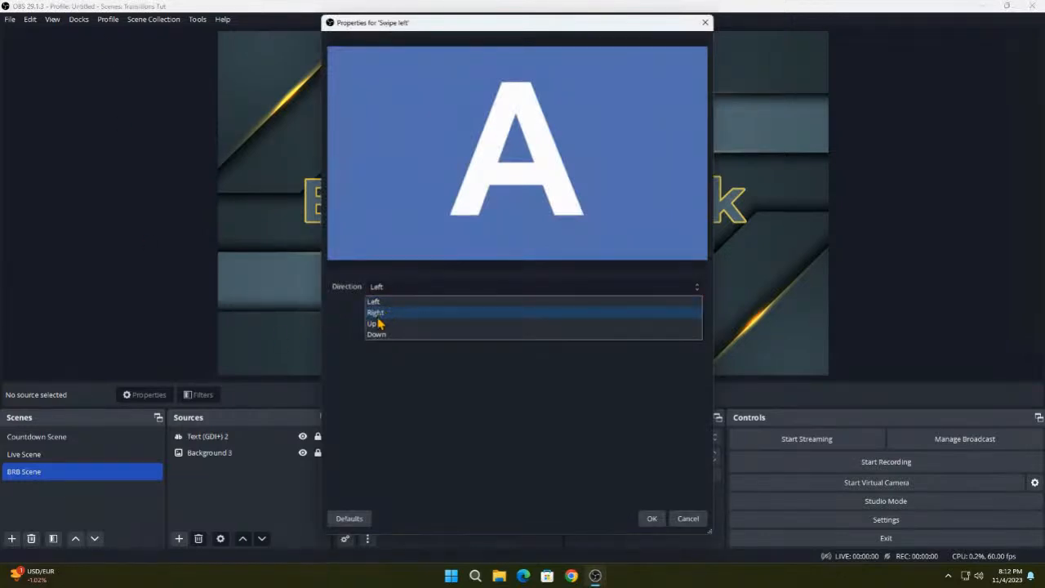
{"action": "left_click", "coordinate": [378, 288]}
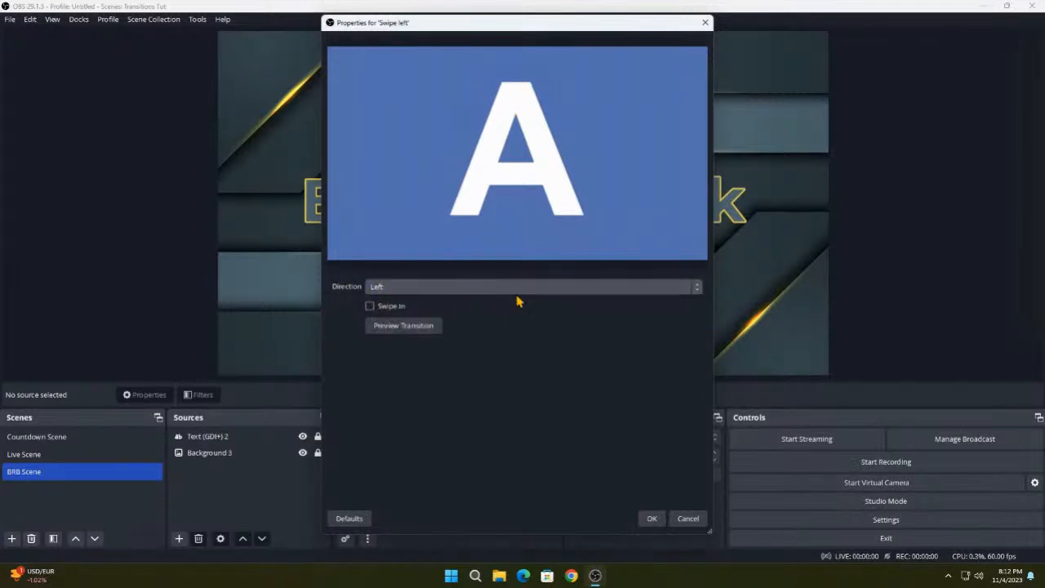
{"action": "left_click", "coordinate": [406, 327]}
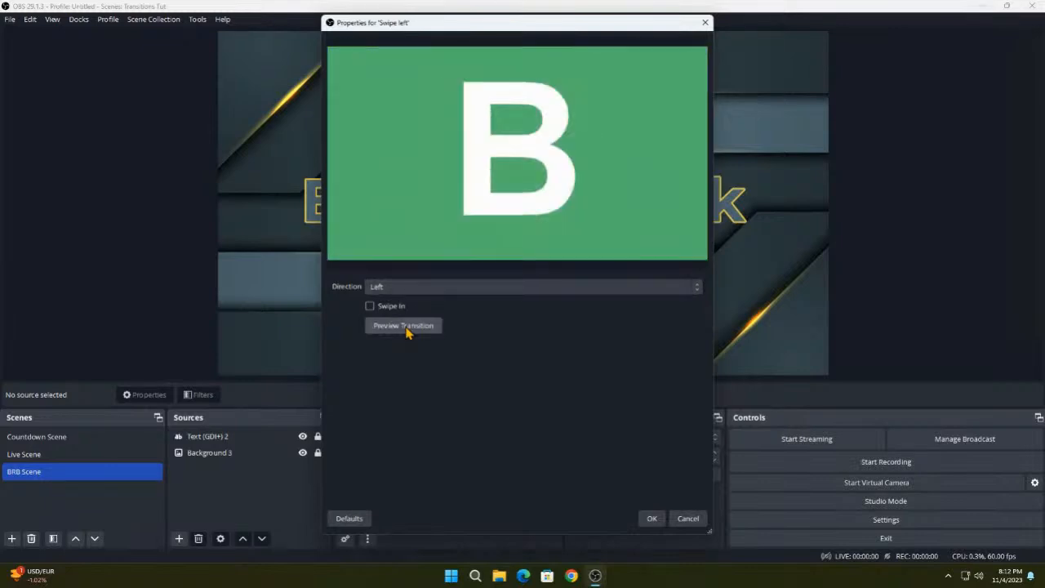
{"action": "left_click", "coordinate": [406, 328]}
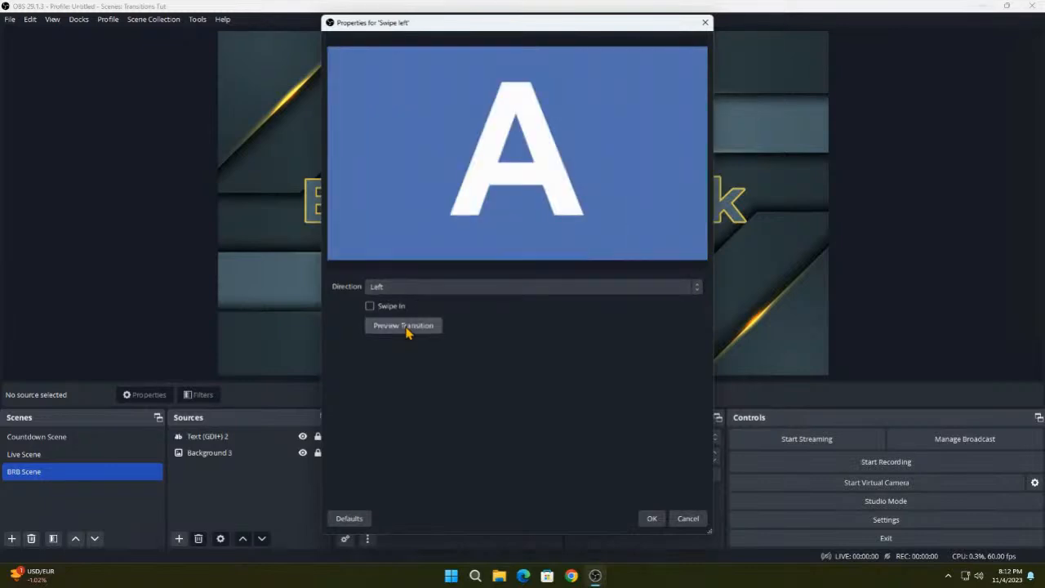
{"action": "left_click", "coordinate": [650, 519]}
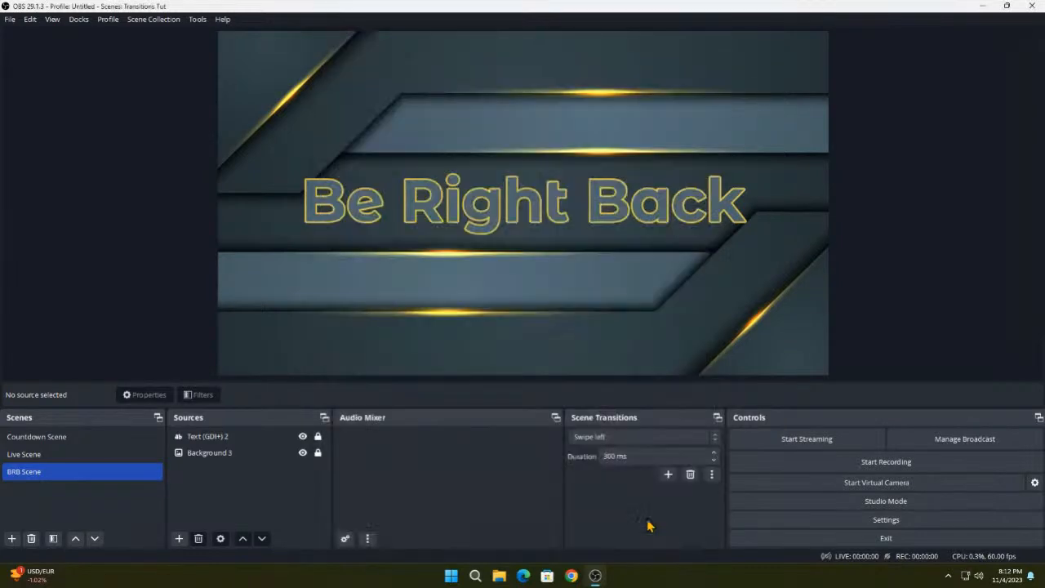
- Set the duration of the Swipe left transition to 1000 ms
{"action": "left_click", "coordinate": [606, 459]}
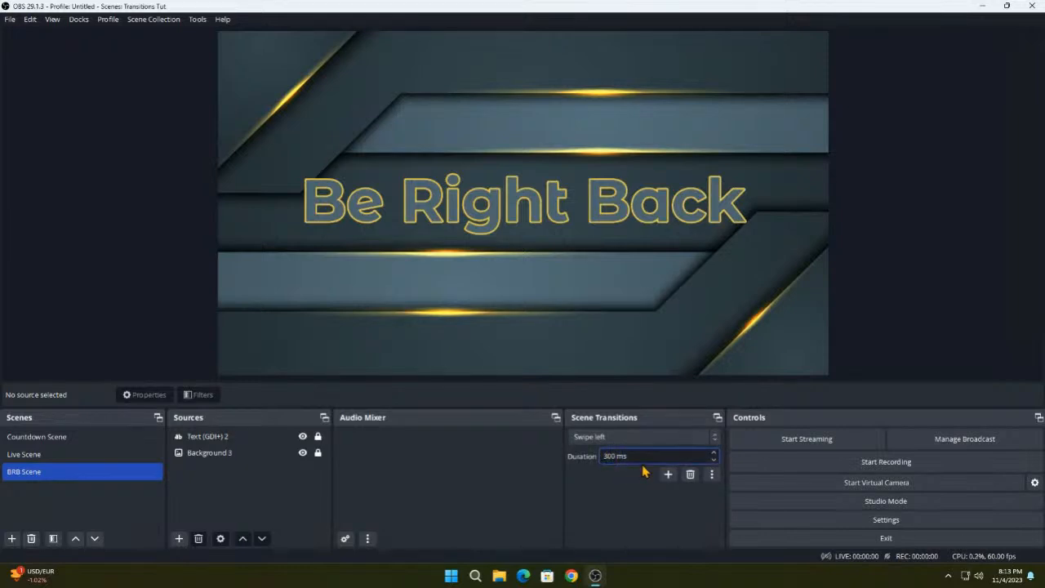
{"action": "type", "text": "0"}
{"action": "key", "text": "Delete"}
{"action": "key", "text": "Delete"}
{"action": "type", "text": "10"}
{"action": "key", "text": "Return"}
- Test the Swipe left transition by switching among the Countdown, Live and BRB scenes, finishing on the Countdown Scene
{"action": "left_click", "coordinate": [70, 437]}
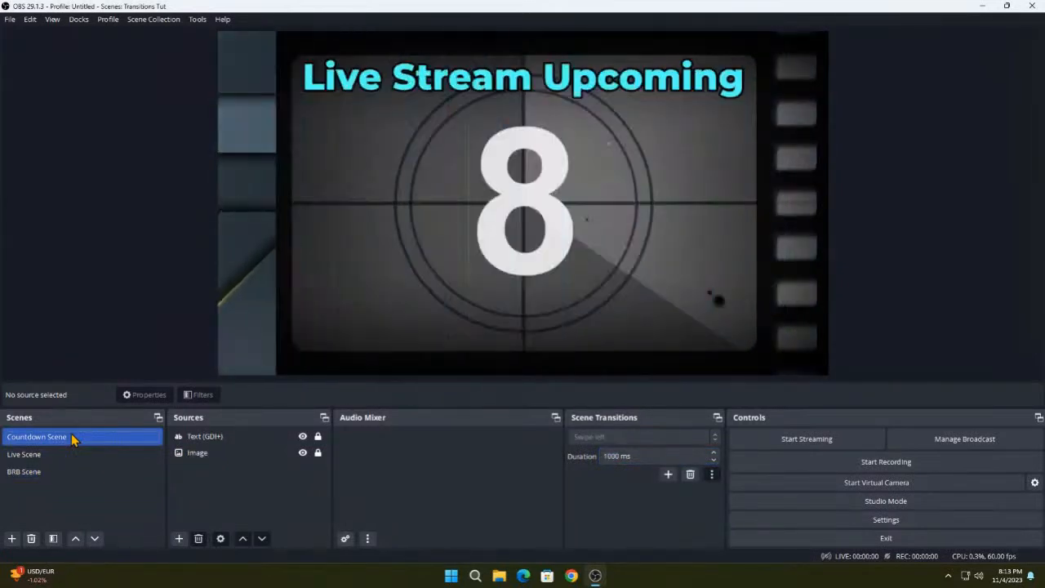
{"action": "left_click", "coordinate": [50, 459]}
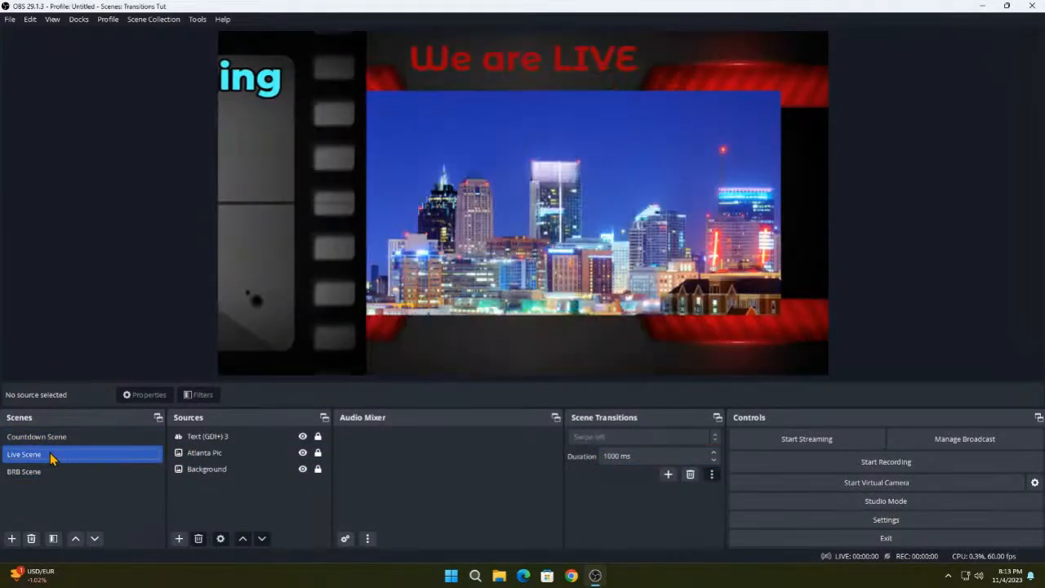
{"action": "left_click", "coordinate": [35, 474]}
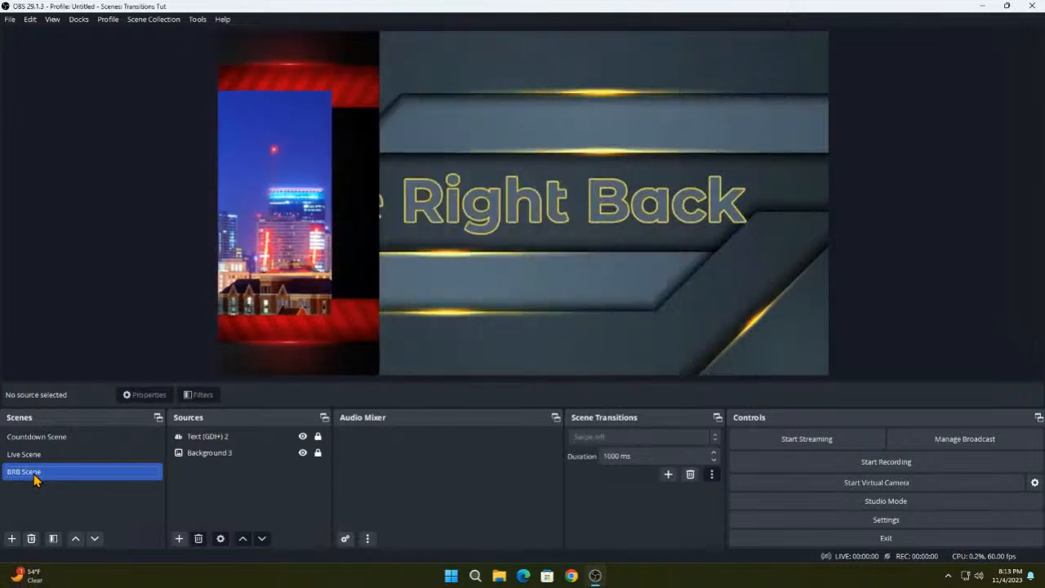
{"action": "left_click", "coordinate": [39, 459]}
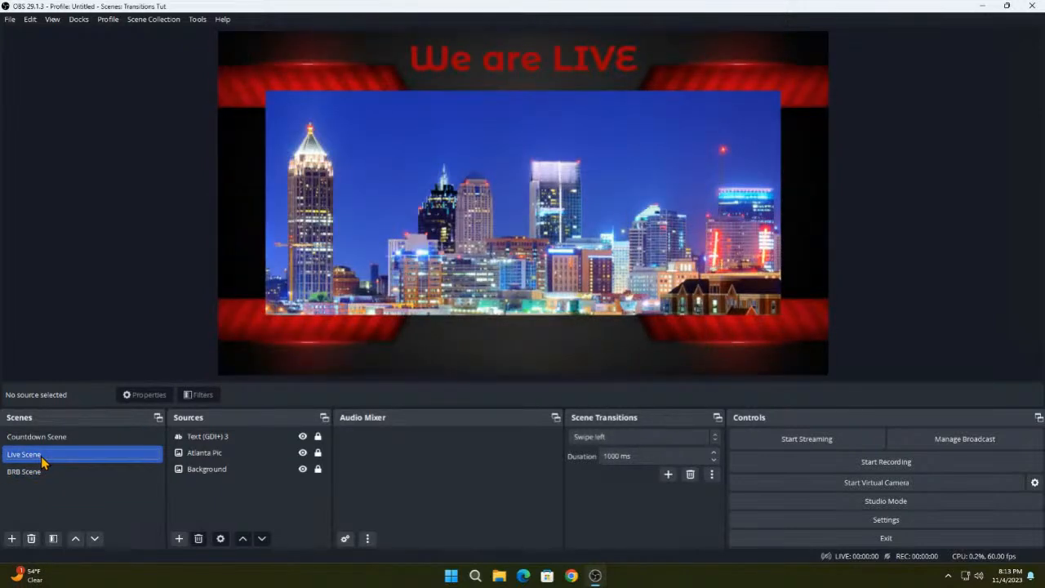
{"action": "left_click", "coordinate": [43, 438]}
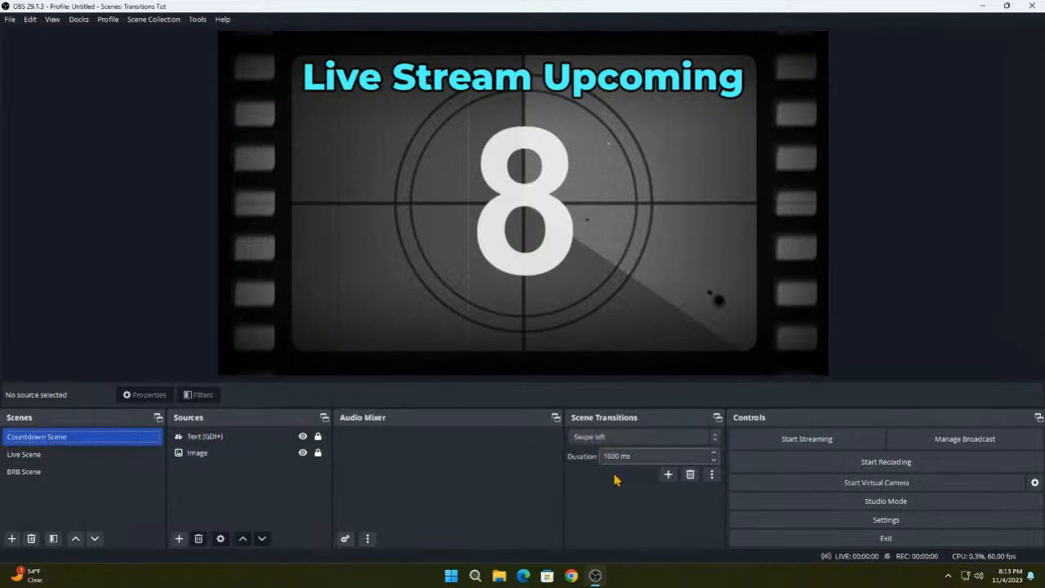
- Add a Swipe transition named "Swipe right" with its direction set to Right
{"action": "left_click", "coordinate": [668, 475]}
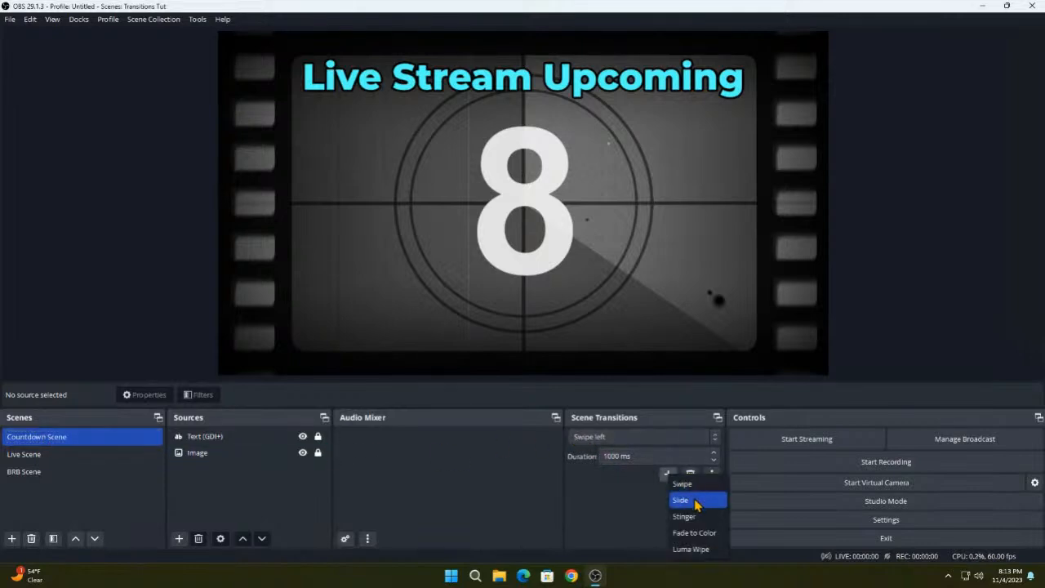
{"action": "left_click", "coordinate": [690, 483]}
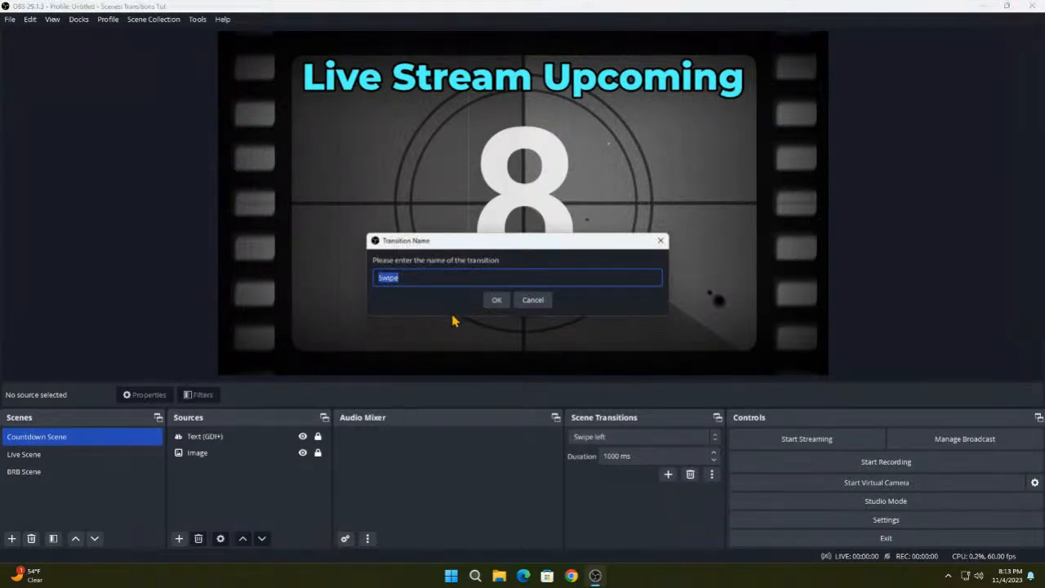
{"action": "key", "text": "End"}
{"action": "type", "text": "right"}
{"action": "key", "text": "Return"}
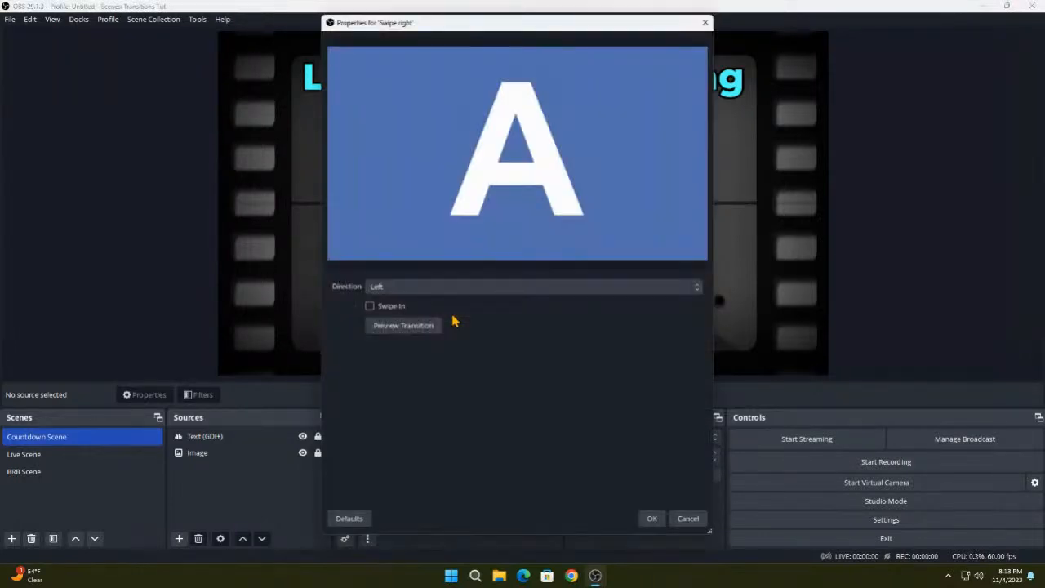
{"action": "left_click", "coordinate": [408, 290]}
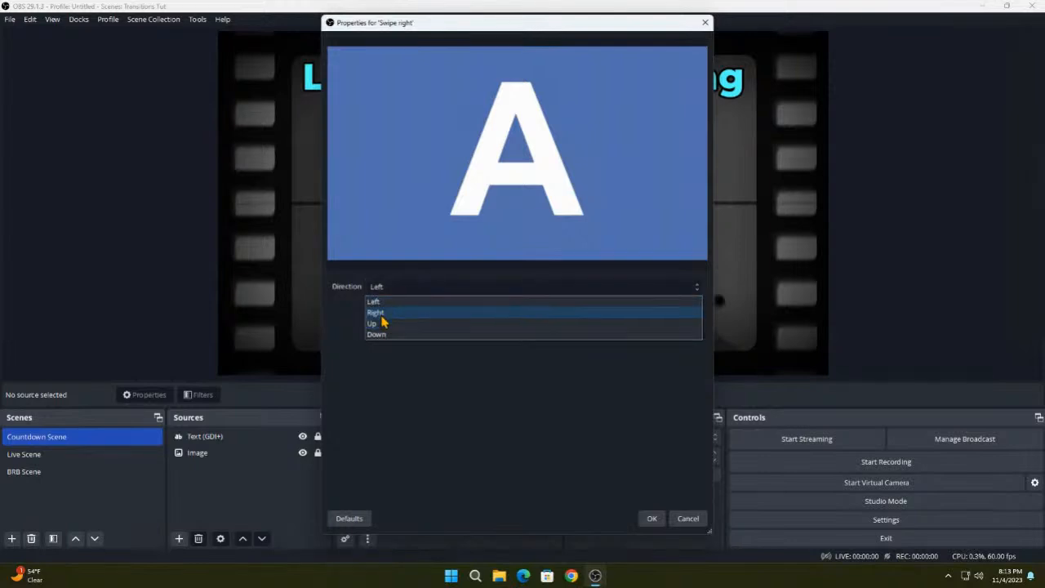
{"action": "left_click", "coordinate": [381, 315]}
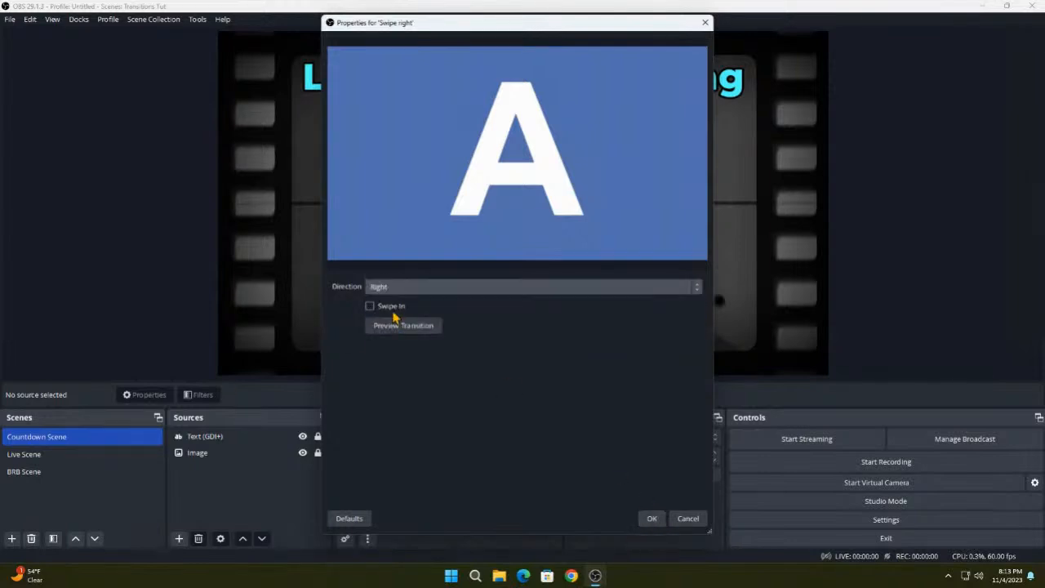
{"action": "left_click", "coordinate": [653, 522]}
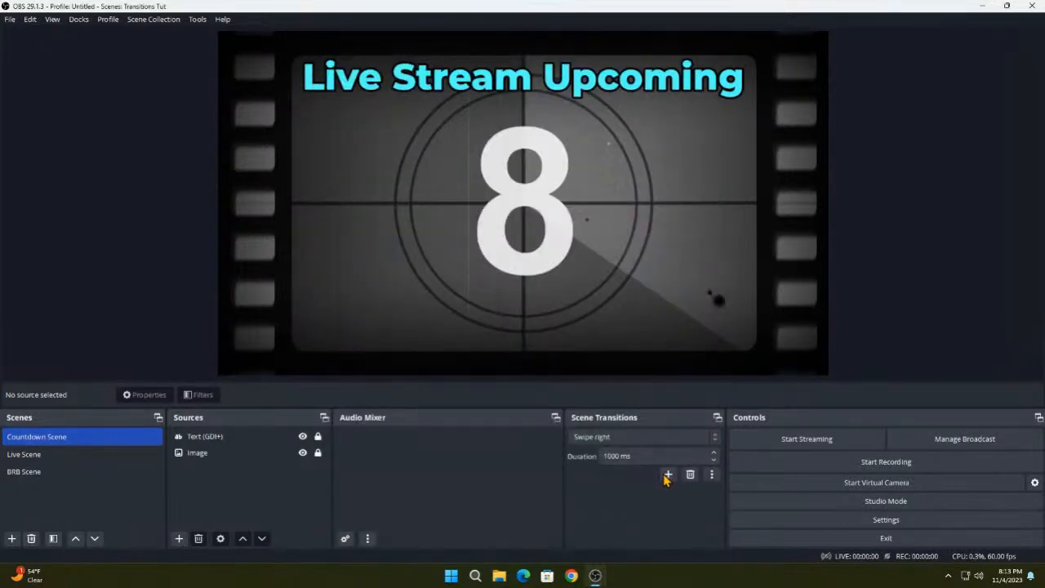
- Test the Swipe right transition by switching to the Live Scene, and review the available scene transitions
{"action": "left_click", "coordinate": [60, 457]}
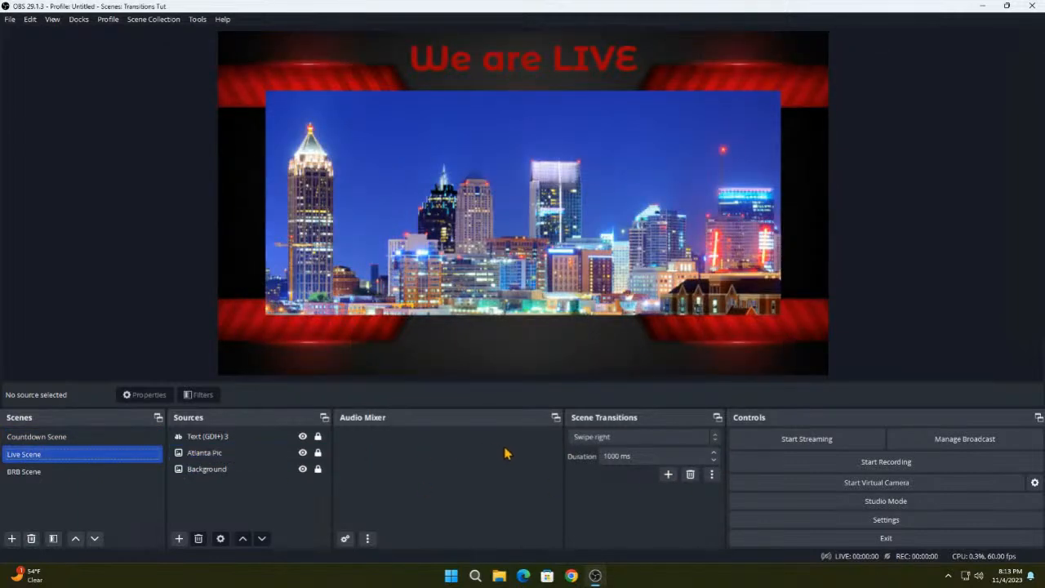
{"action": "left_click", "coordinate": [668, 476]}
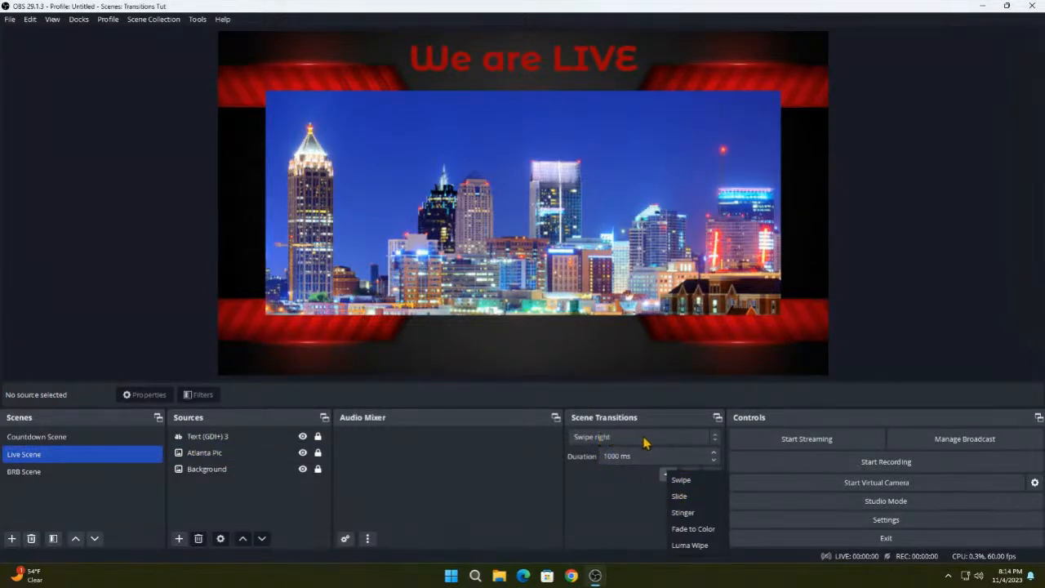
{"action": "left_click", "coordinate": [688, 439]}
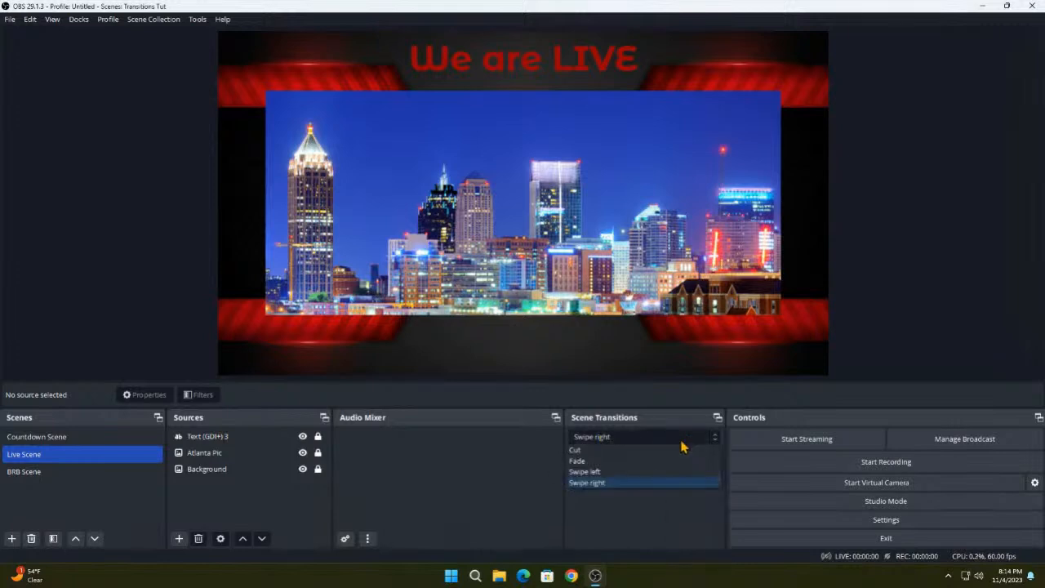
{"action": "left_click", "coordinate": [599, 439]}
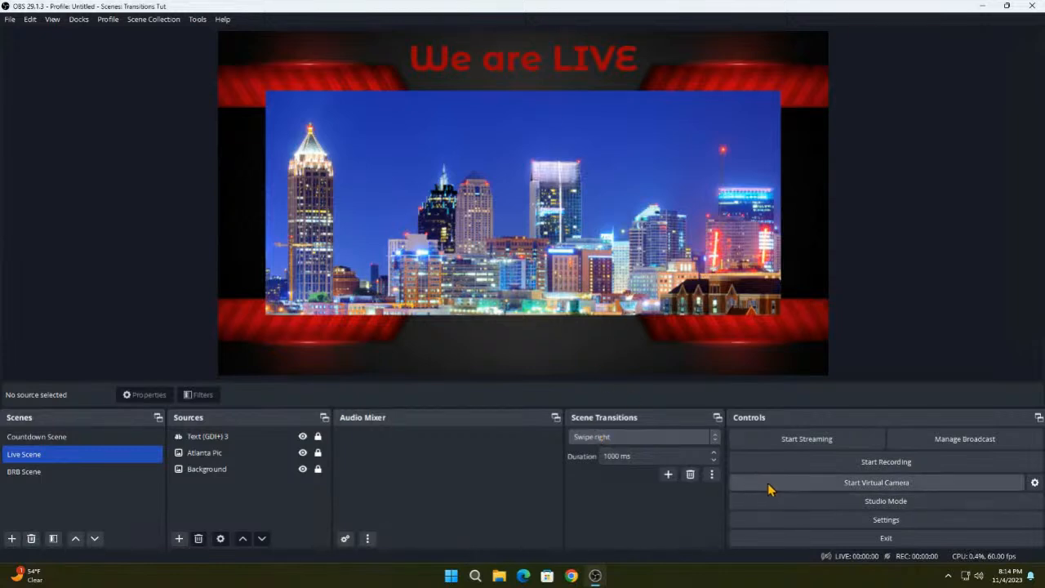
- Add a Slide transition named "Slide left" with its direction left at Left, and preview it
{"action": "left_click", "coordinate": [668, 475]}
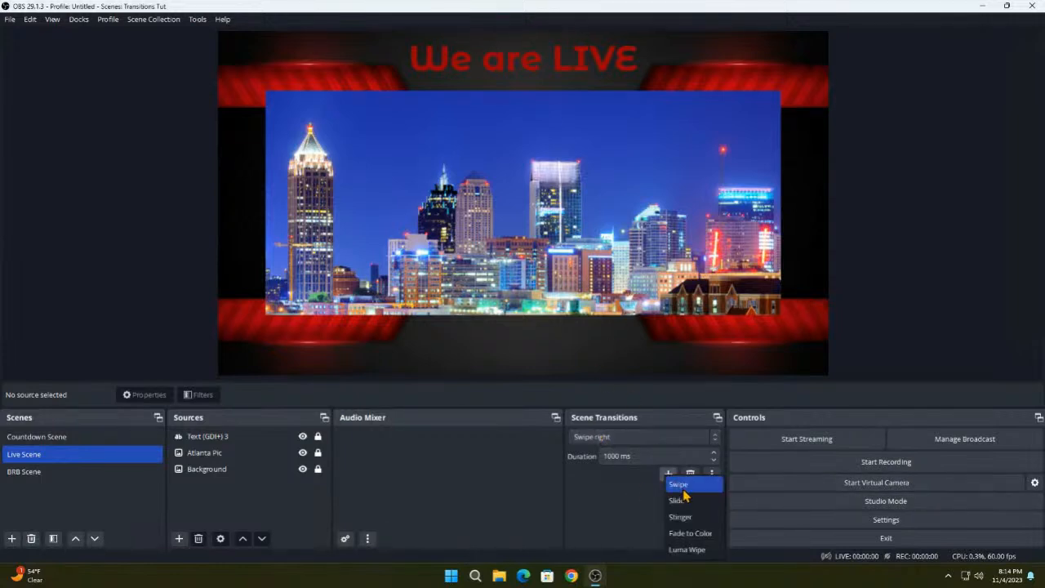
{"action": "left_click", "coordinate": [679, 500]}
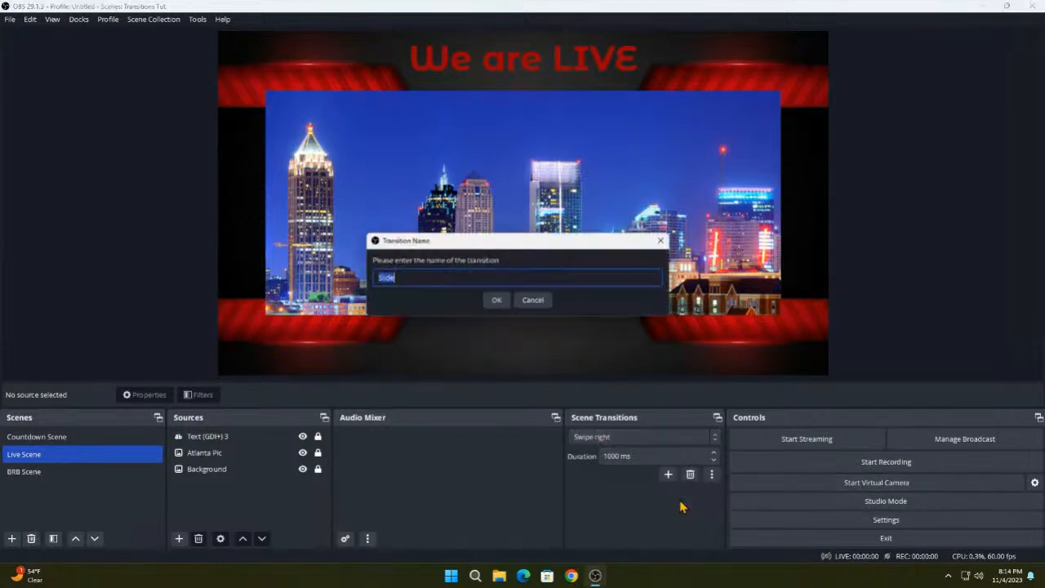
{"action": "left_click", "coordinate": [451, 278]}
{"action": "type", "text": "left"}
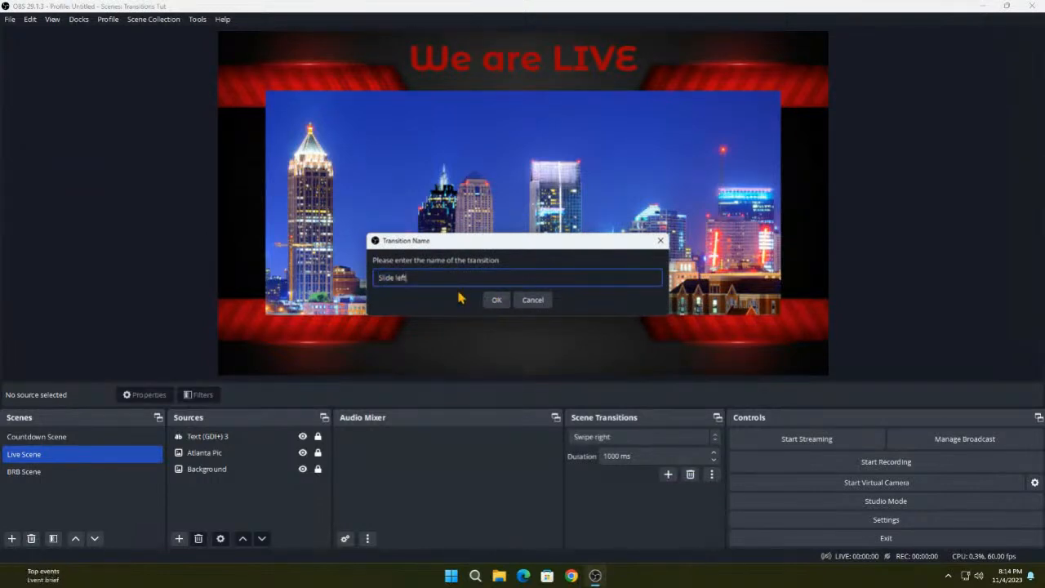
{"action": "left_click", "coordinate": [499, 301]}
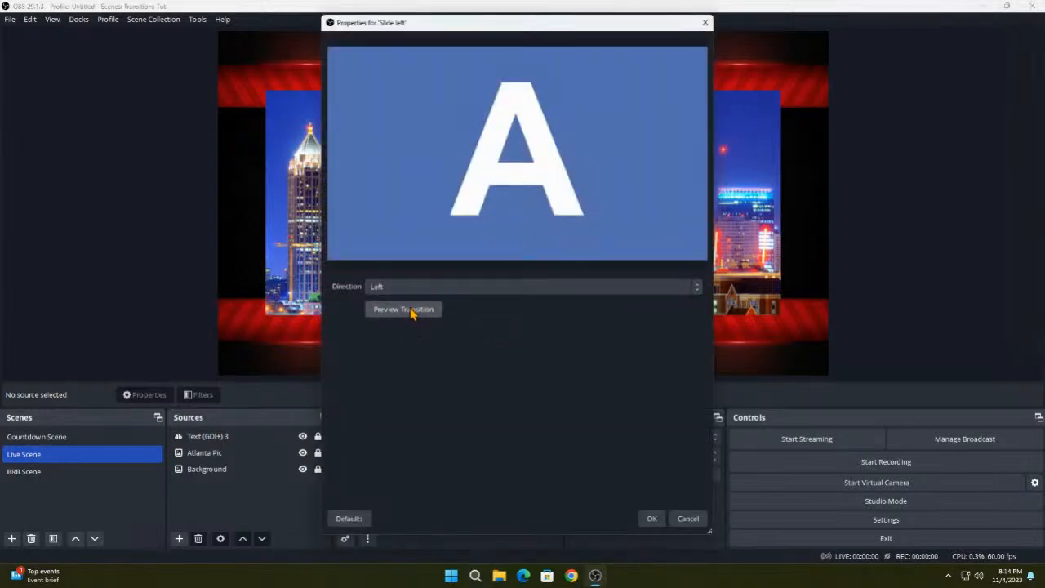
{"action": "left_click", "coordinate": [412, 311]}
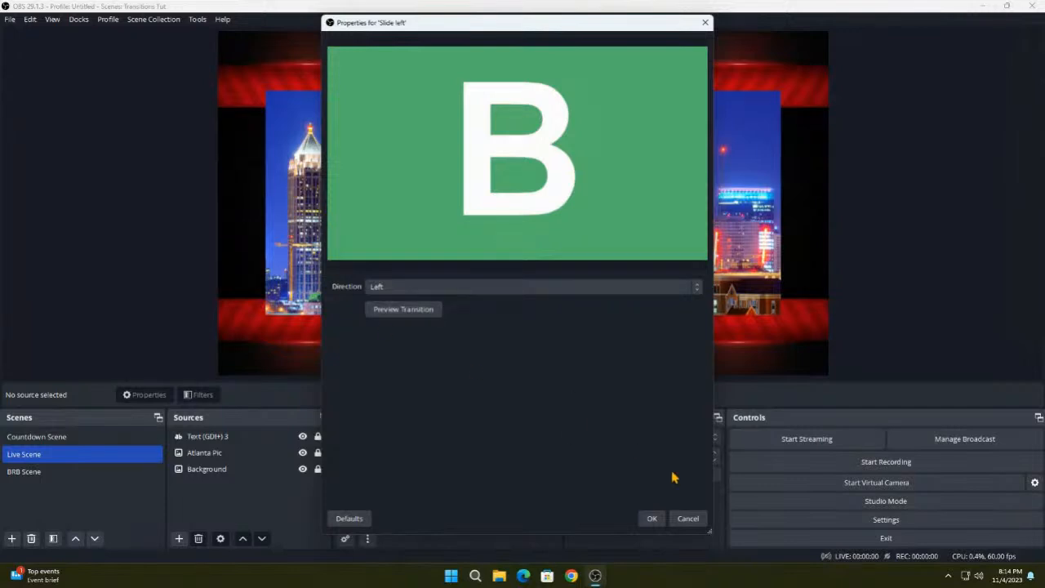
{"action": "left_click", "coordinate": [652, 518]}
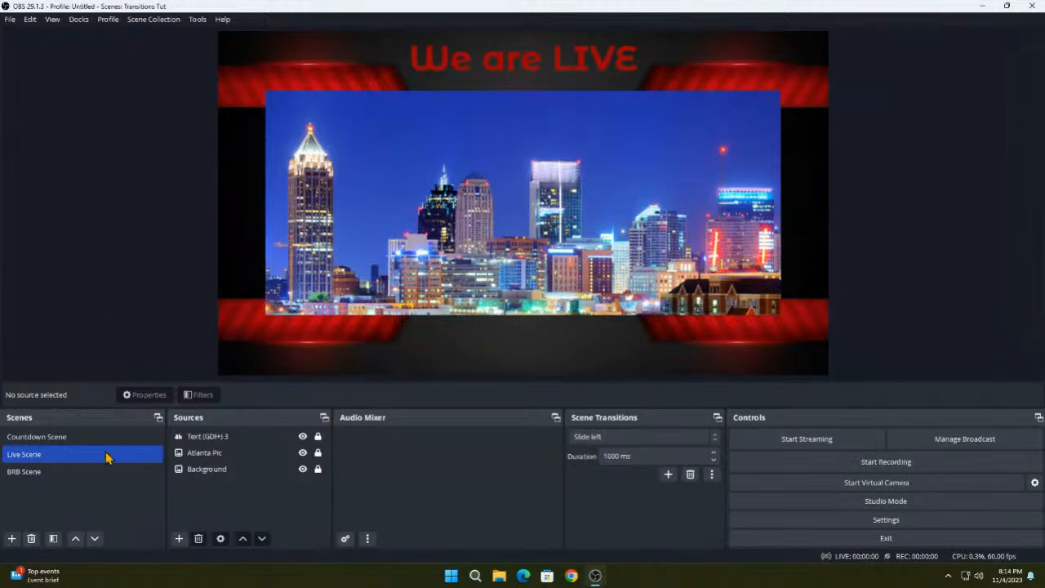
- Test the Slide left transition by switching to the Countdown Scene, and review the available scene transitions
{"action": "left_click", "coordinate": [55, 439]}
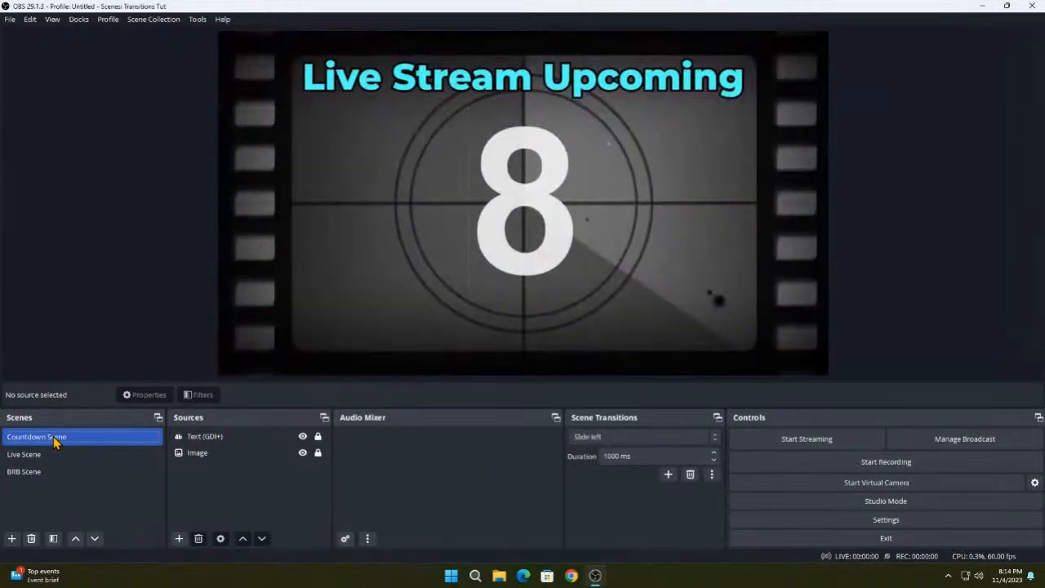
{"action": "left_click", "coordinate": [582, 439]}
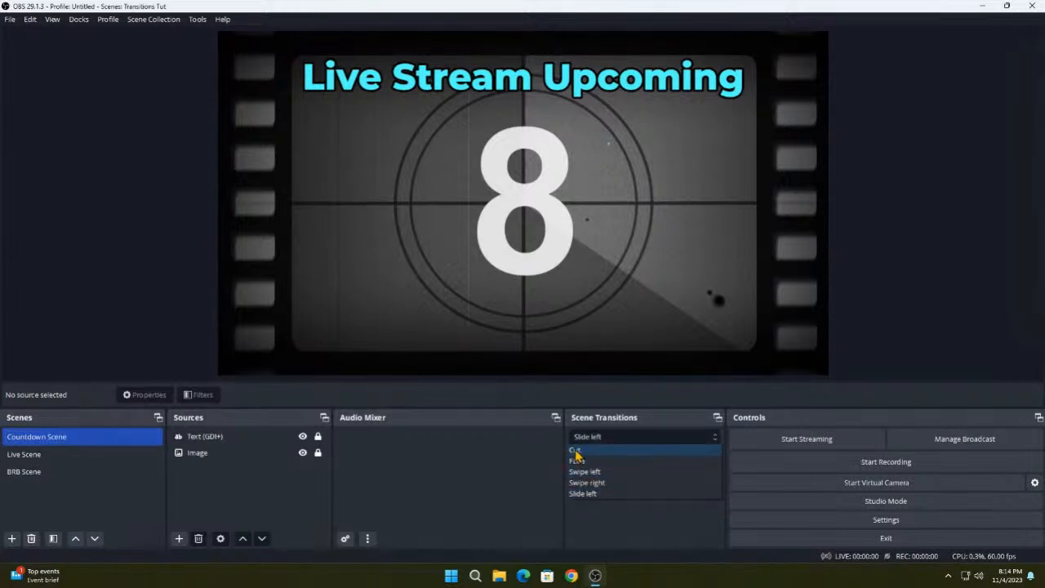
{"action": "left_click", "coordinate": [573, 439]}
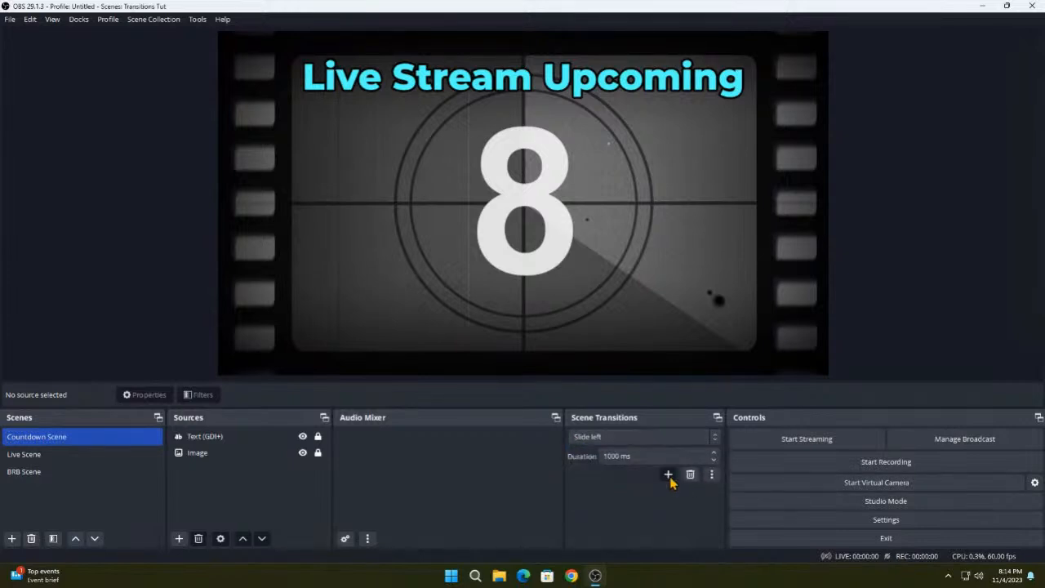
- Add a Luma Wipe transition named "Luma Wipe burst" that uses the Burst image, and preview it
{"action": "left_click", "coordinate": [669, 475]}
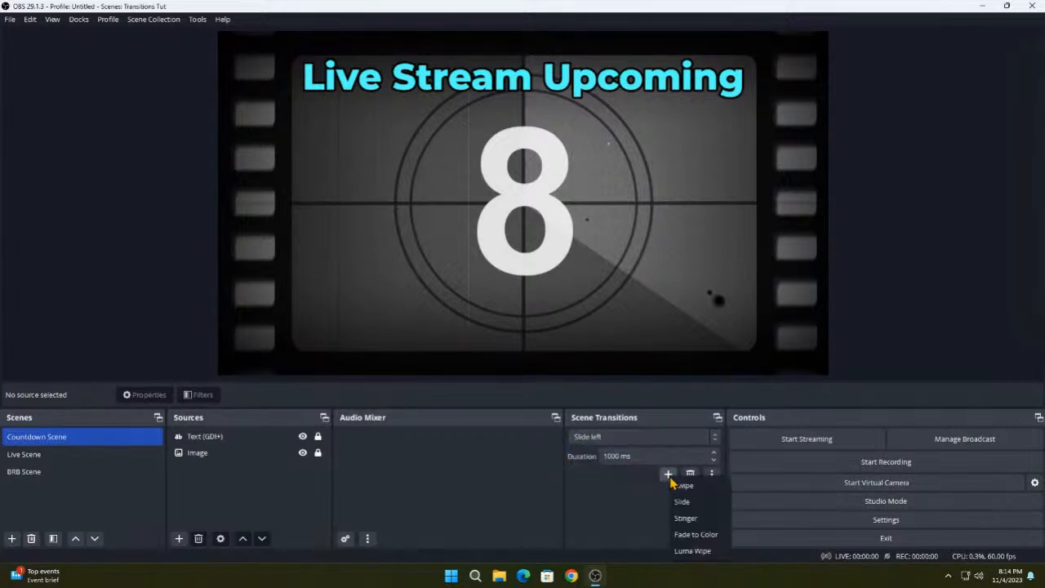
{"action": "left_click", "coordinate": [691, 553]}
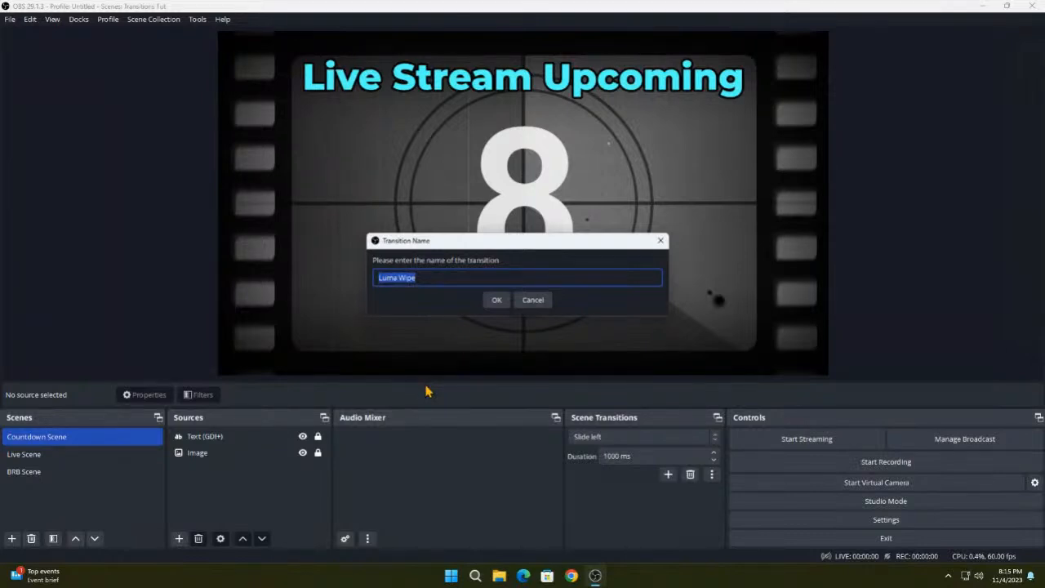
{"action": "key", "text": "Right"}
{"action": "key", "text": "Return"}
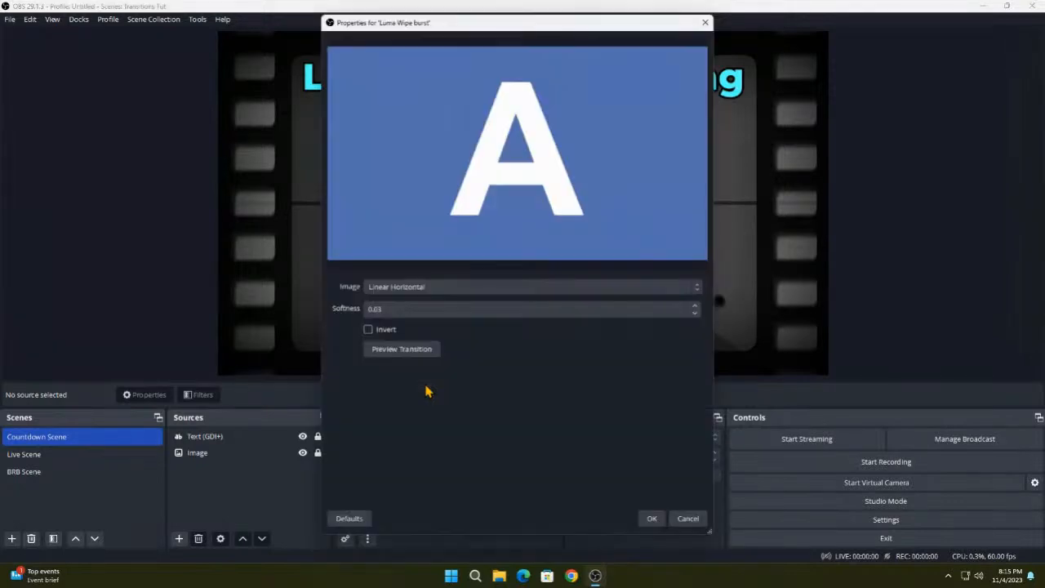
{"action": "left_click", "coordinate": [400, 293]}
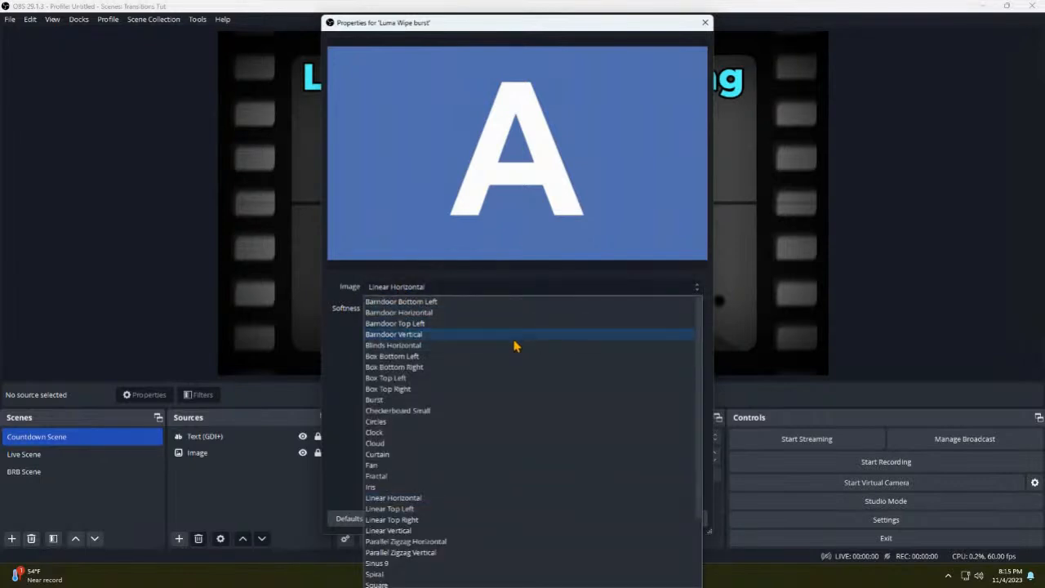
{"action": "scroll", "coordinate": [515, 347], "scroll_direction": "down", "scroll_amount": 3}
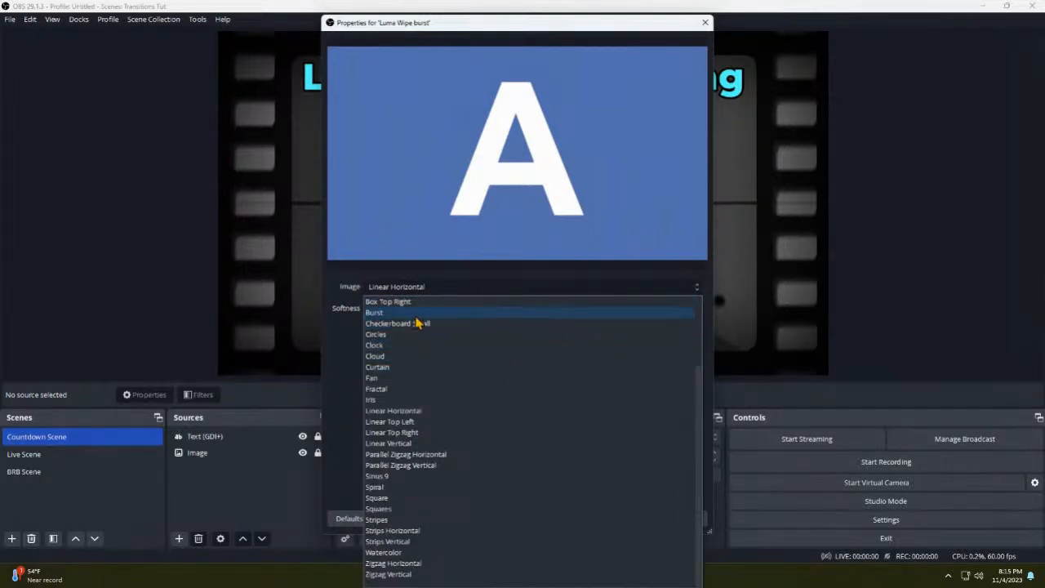
{"action": "left_click", "coordinate": [378, 313]}
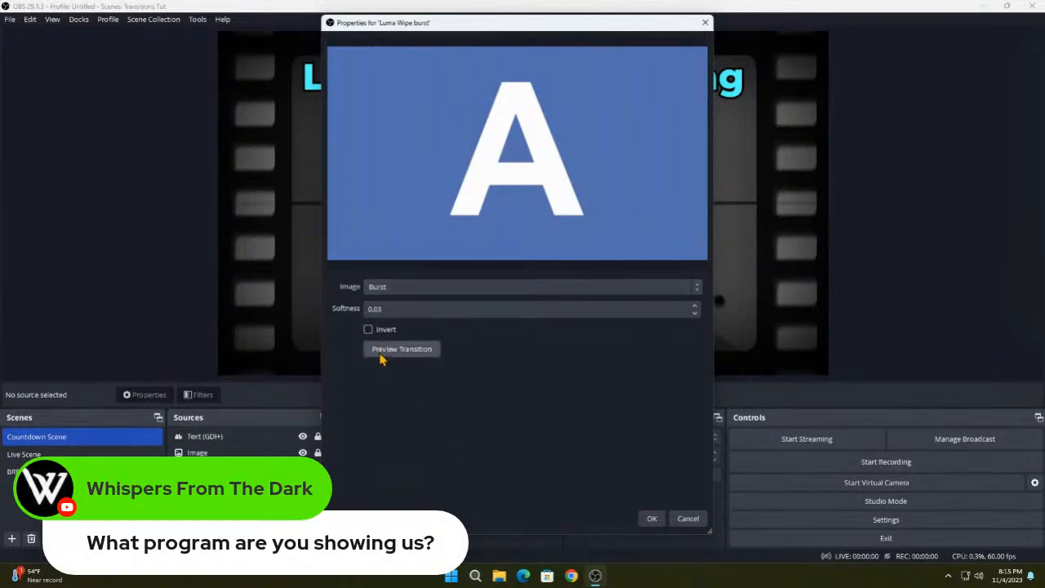
{"action": "left_click", "coordinate": [381, 356]}
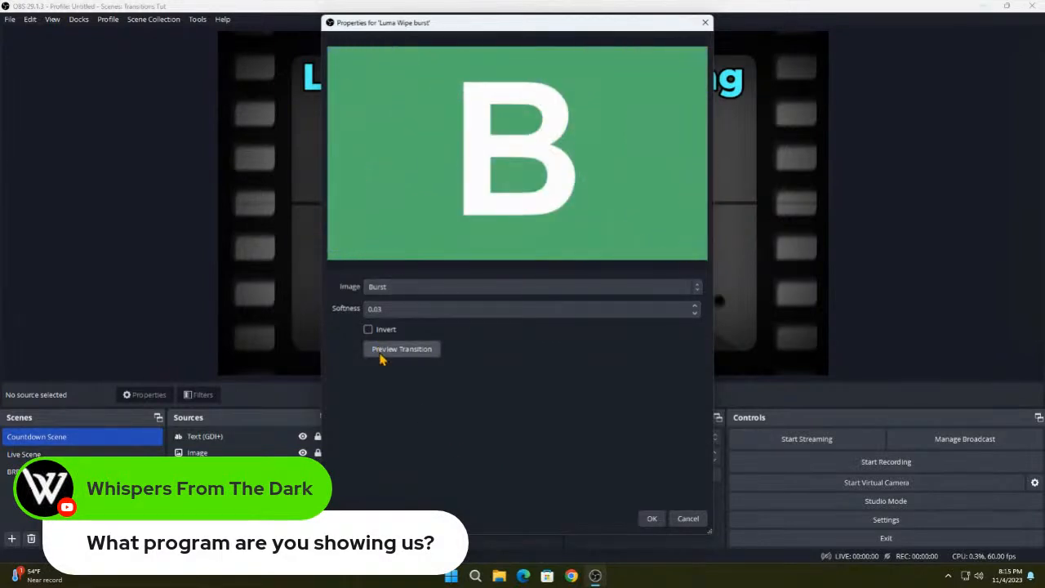
{"action": "left_click", "coordinate": [653, 521]}
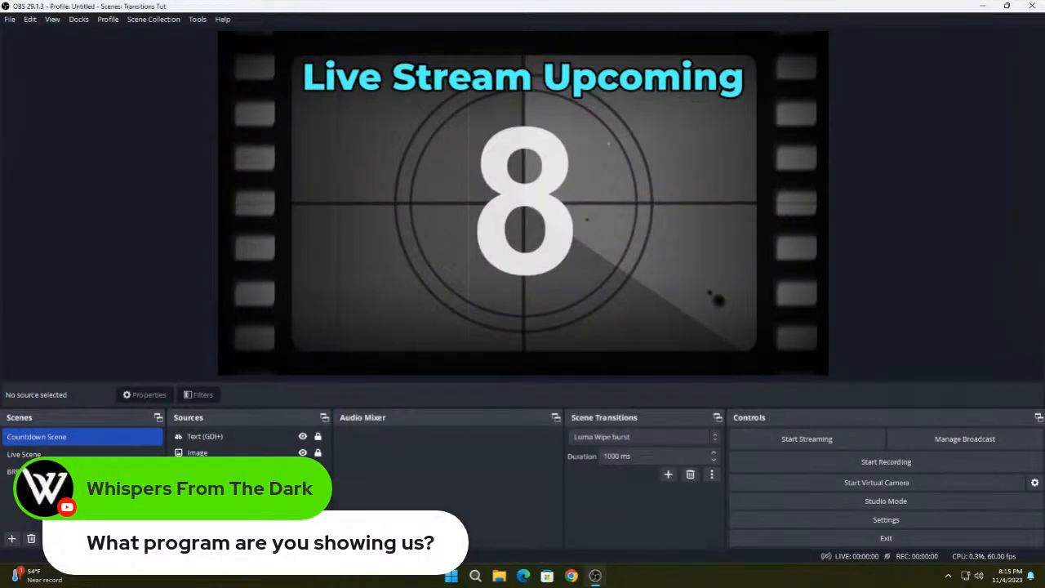
- Test the Luma Wipe burst transition by switching to the Live and BRB scenes and back to the Countdown Scene
{"action": "left_click", "coordinate": [32, 454]}
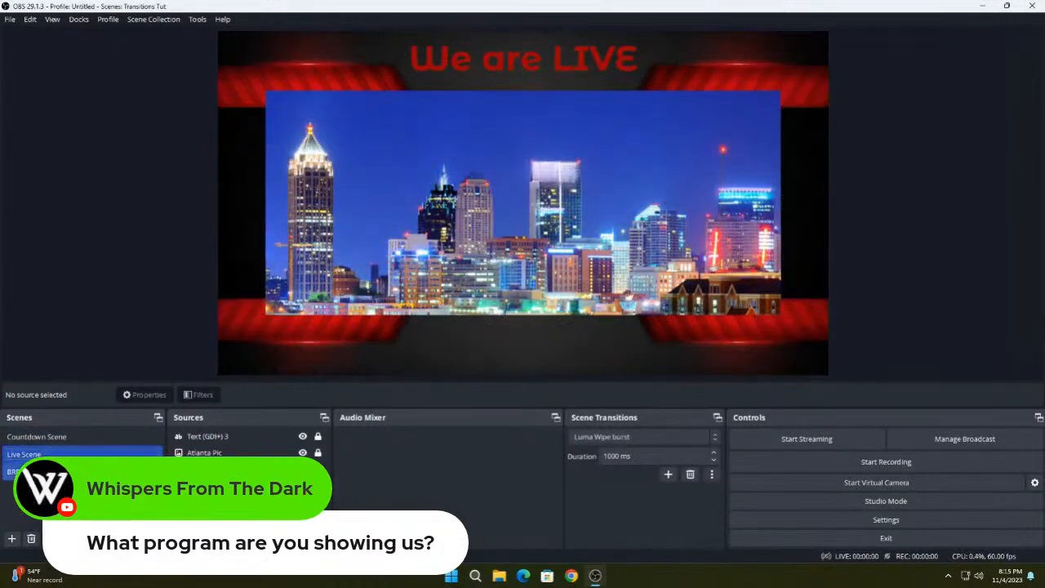
{"action": "left_click", "coordinate": [24, 471]}
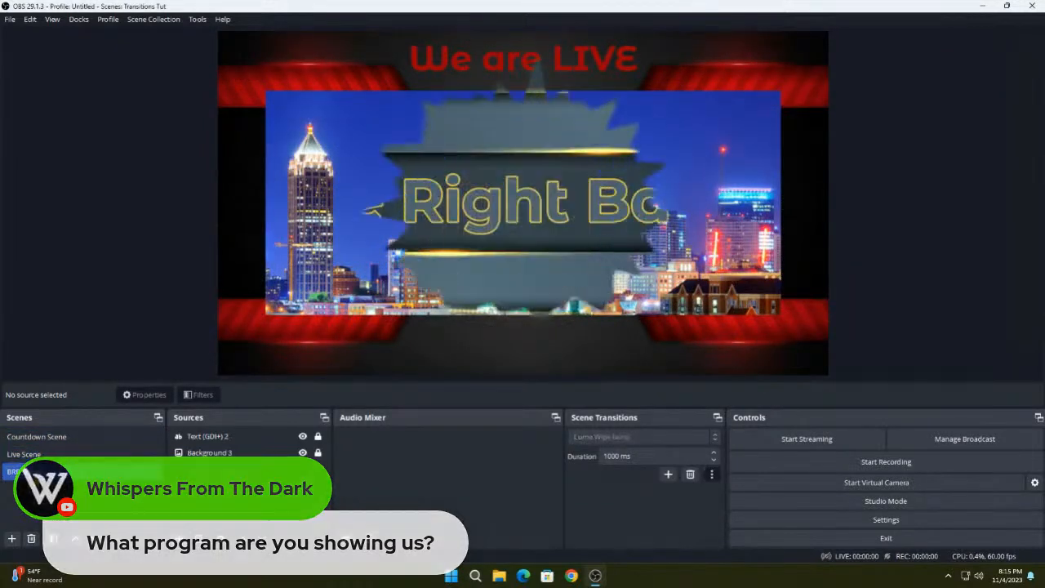
{"action": "left_click", "coordinate": [33, 439]}
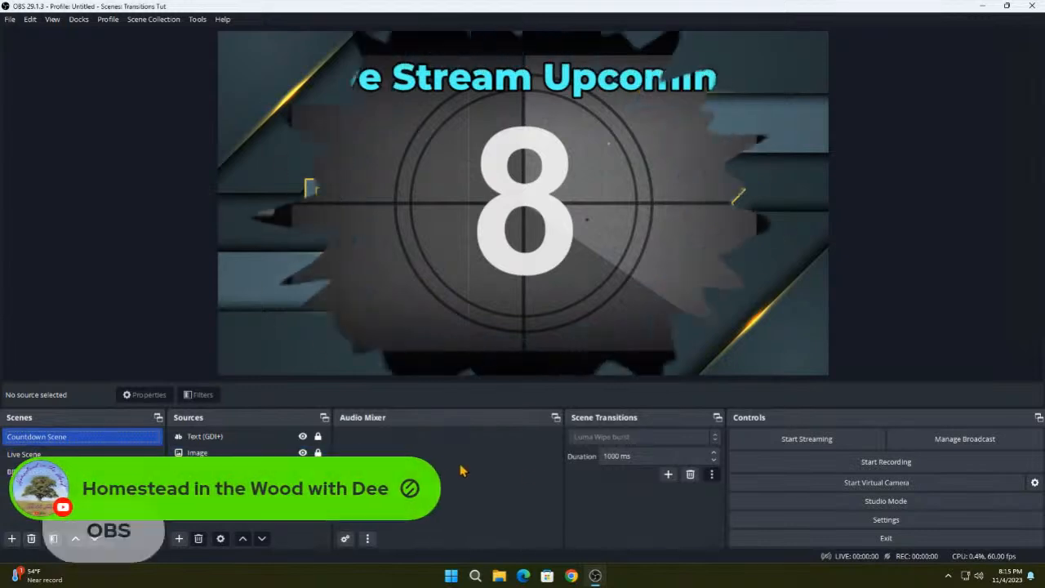
- Add another Luma Wipe transition named "Luma Wipe 2" that uses the Clock image
{"action": "left_click", "coordinate": [668, 475]}
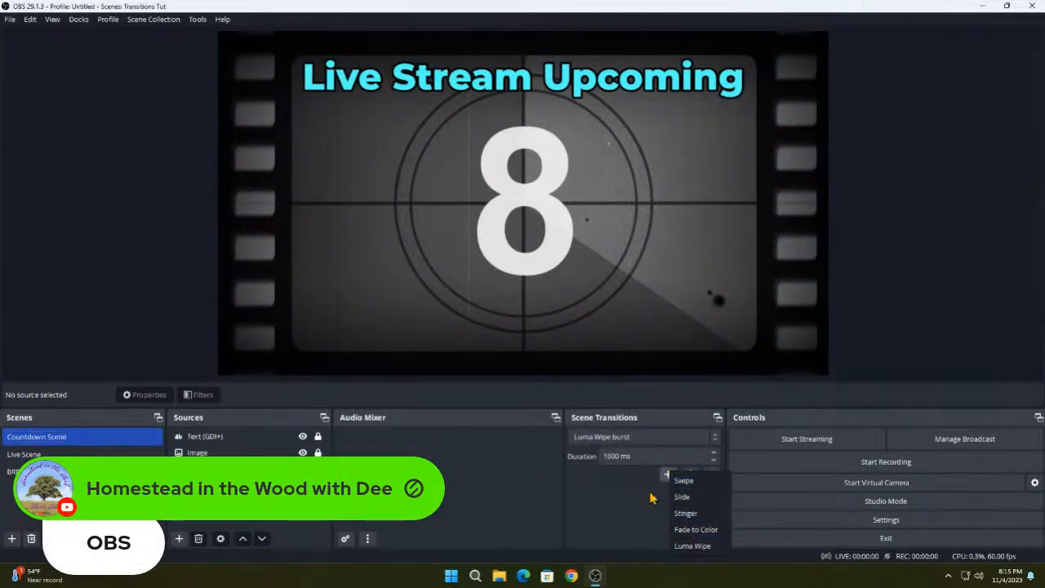
{"action": "left_click", "coordinate": [701, 546]}
{"action": "left_click", "coordinate": [451, 277]}
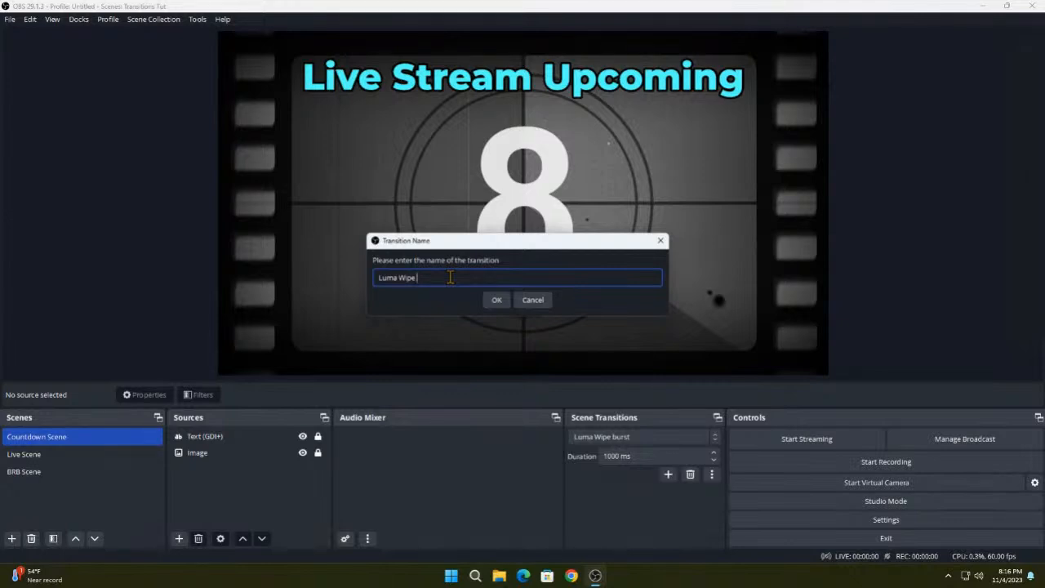
{"action": "type", "text": "2"}
{"action": "left_click", "coordinate": [497, 300]}
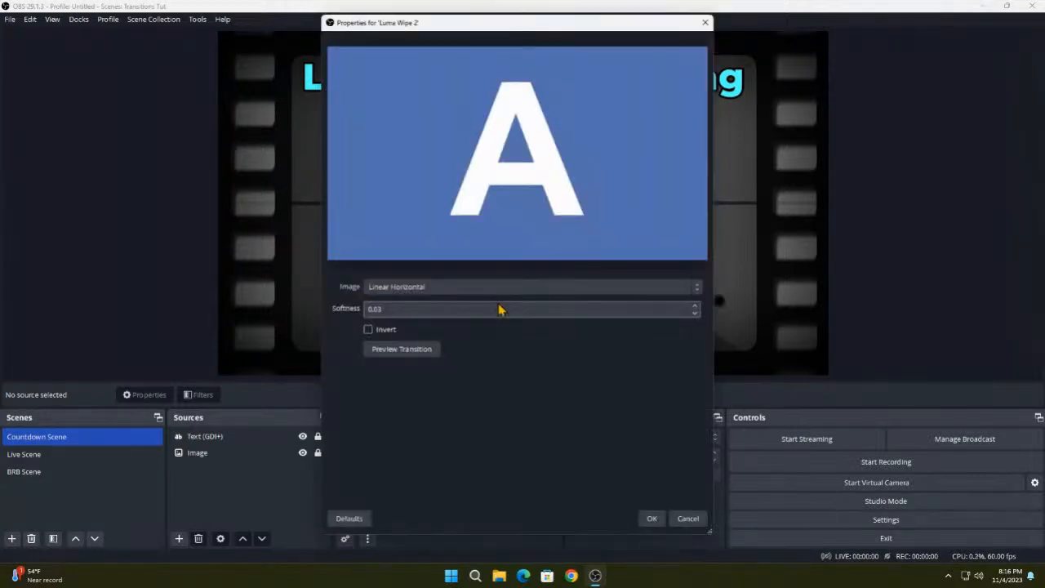
{"action": "left_click", "coordinate": [433, 287]}
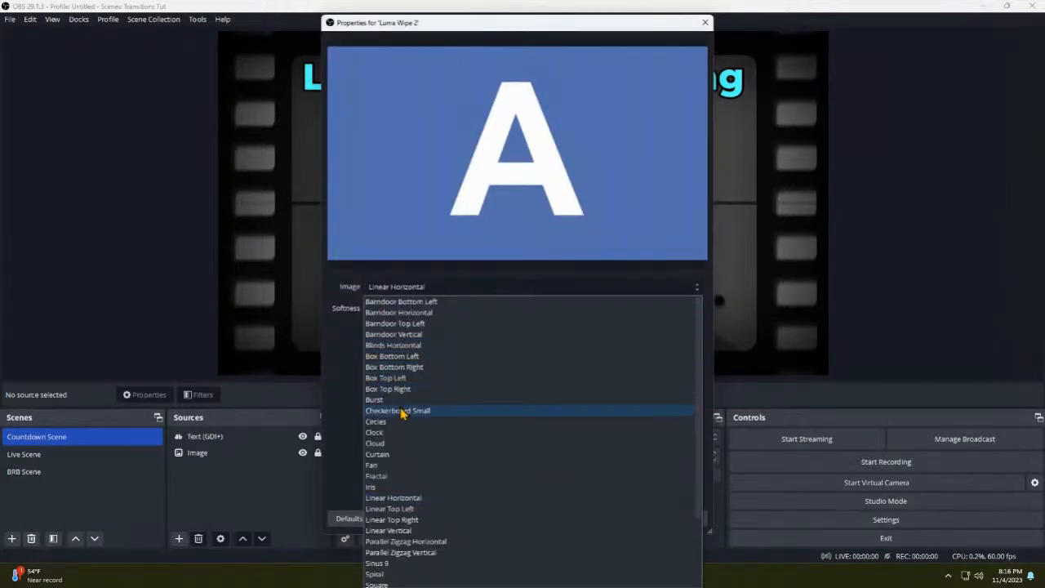
{"action": "left_click", "coordinate": [384, 437]}
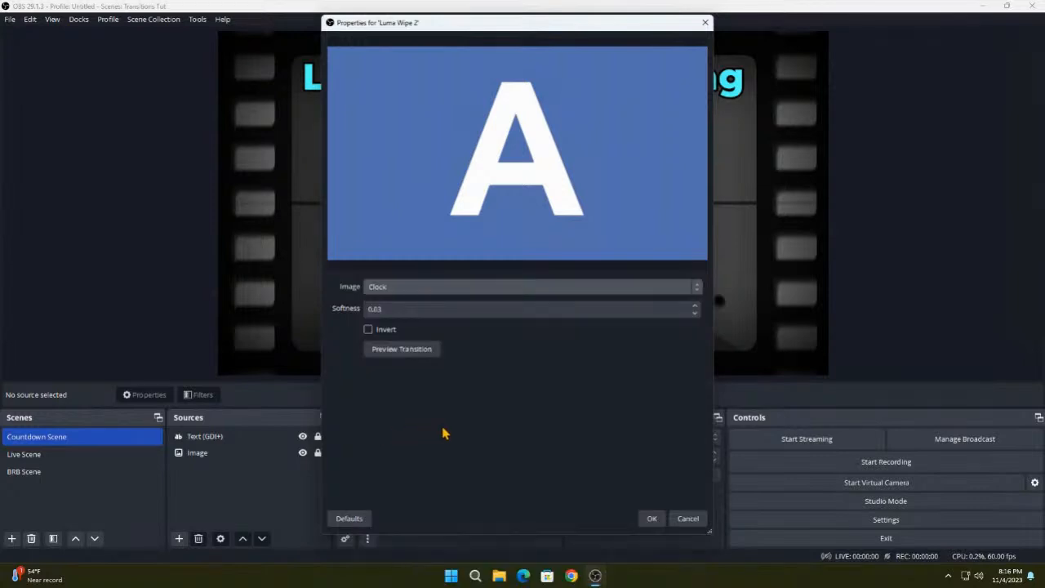
{"action": "left_click", "coordinate": [652, 523]}
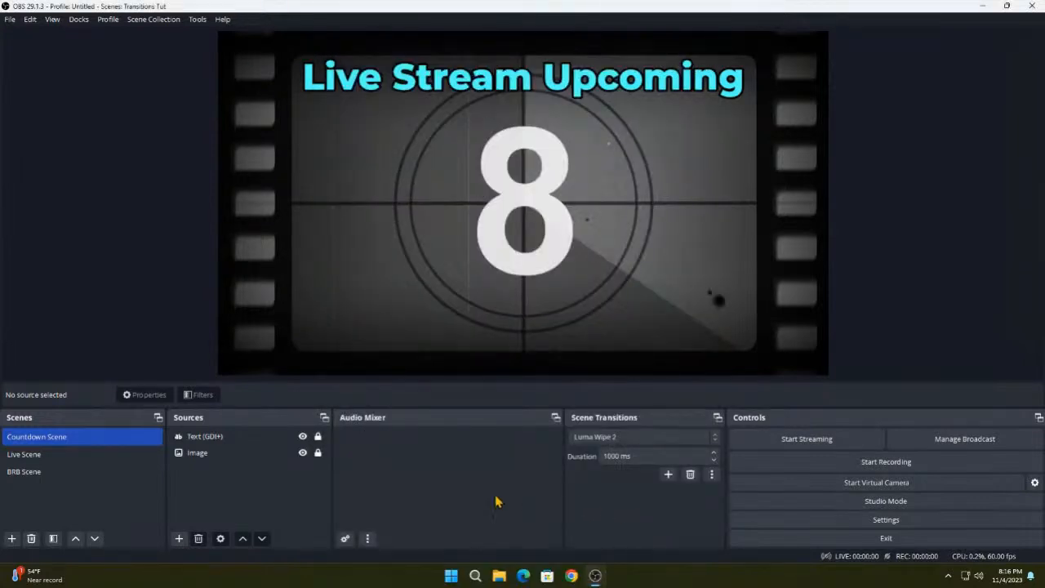
- Test the Luma Wipe 2 transition by switching among the Live and BRB scenes, finishing on the Countdown Scene
{"action": "left_click", "coordinate": [44, 460]}
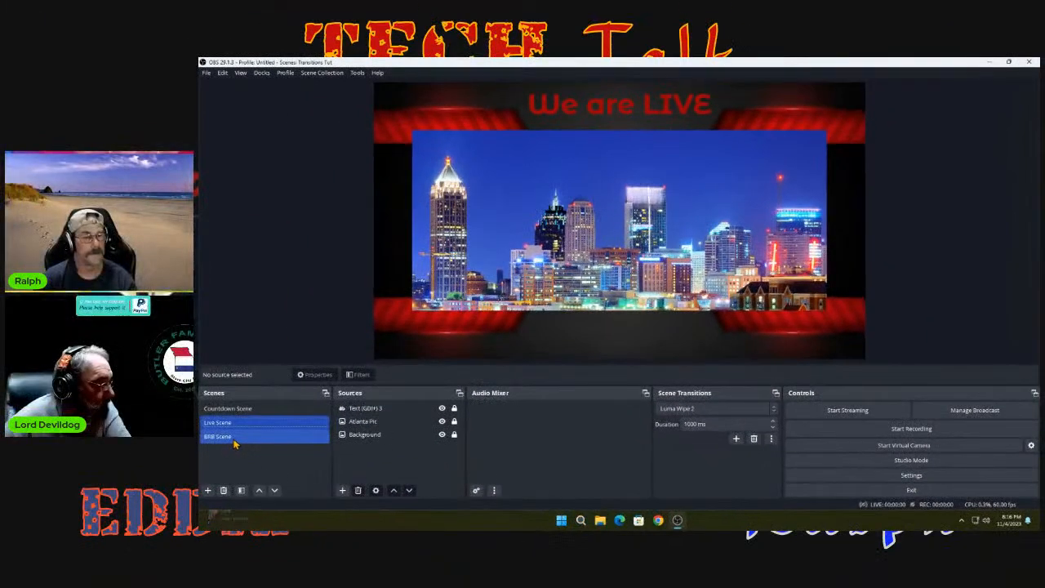
{"action": "left_click", "coordinate": [234, 437]}
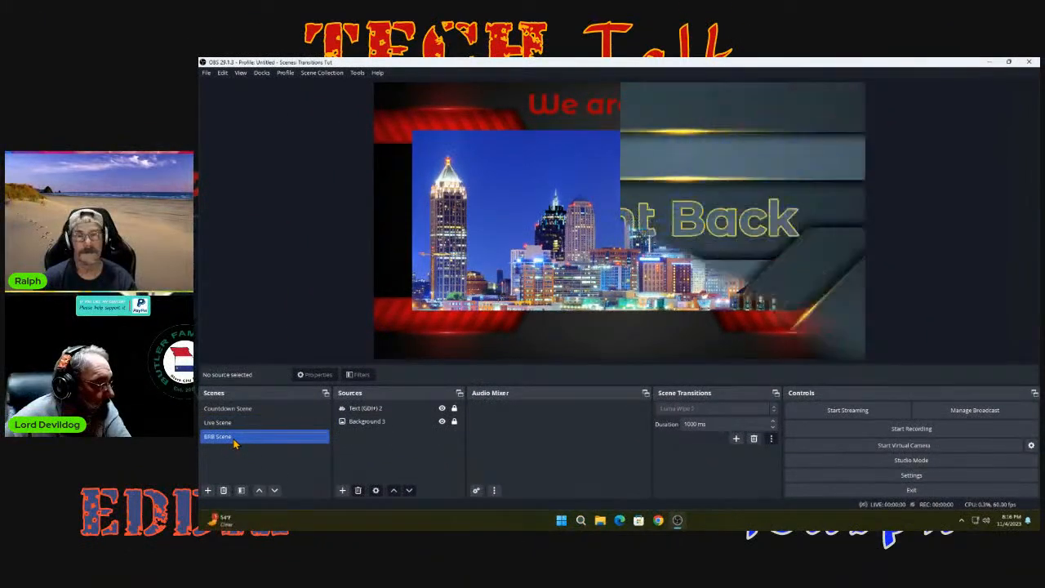
{"action": "left_click", "coordinate": [234, 422]}
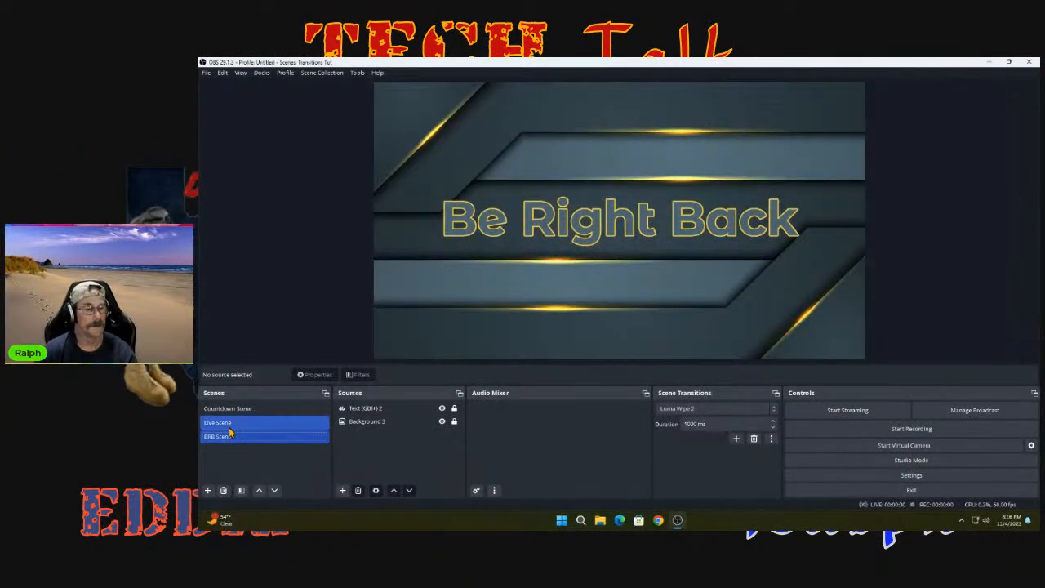
{"action": "left_click", "coordinate": [233, 408]}
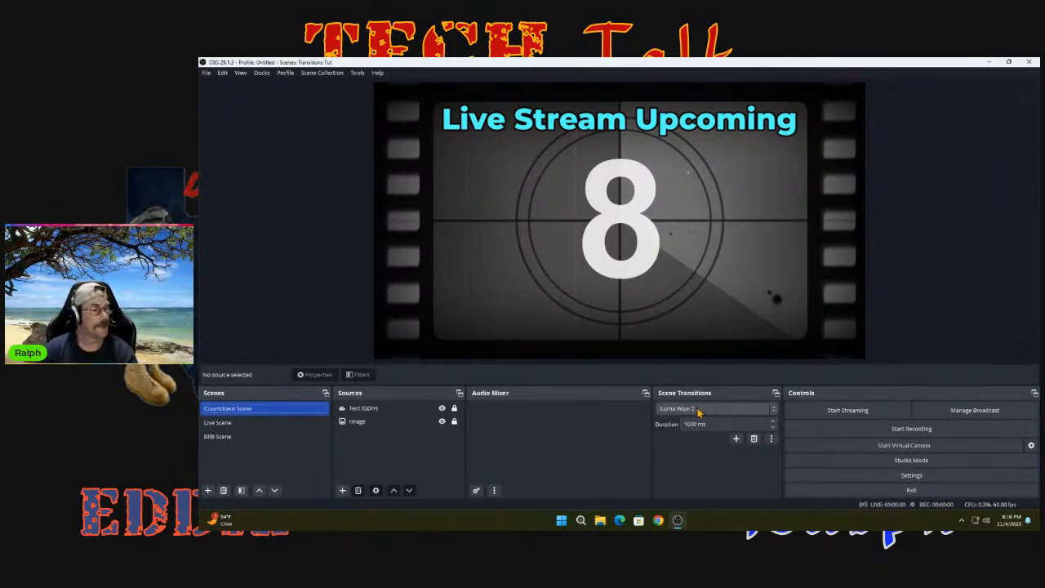
- Review the list of available transitions and the properties of the Luma Wipe 2 transition, leaving its settings as they are
{"action": "left_click", "coordinate": [771, 439]}
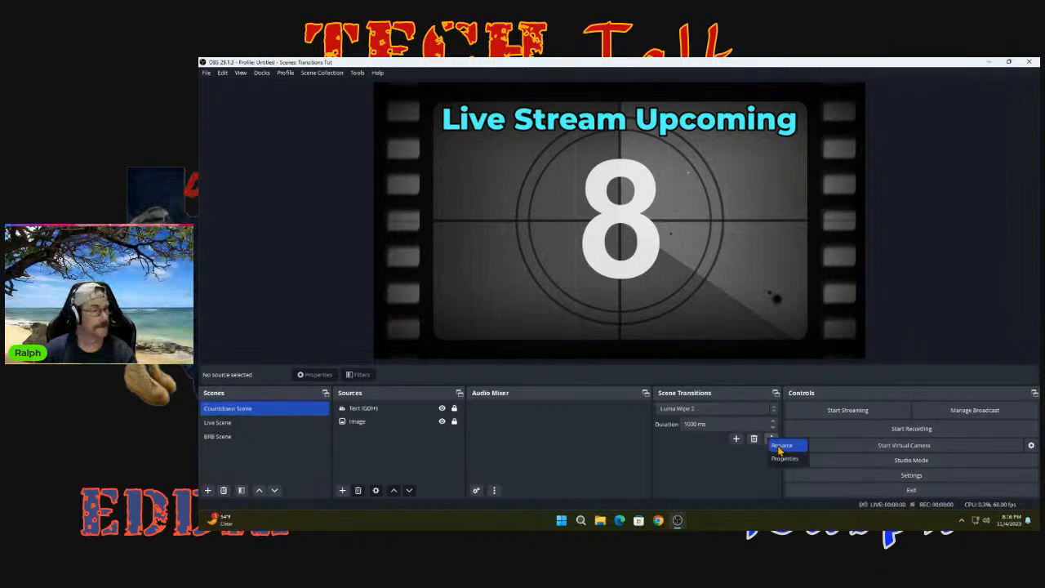
{"action": "left_click", "coordinate": [706, 410]}
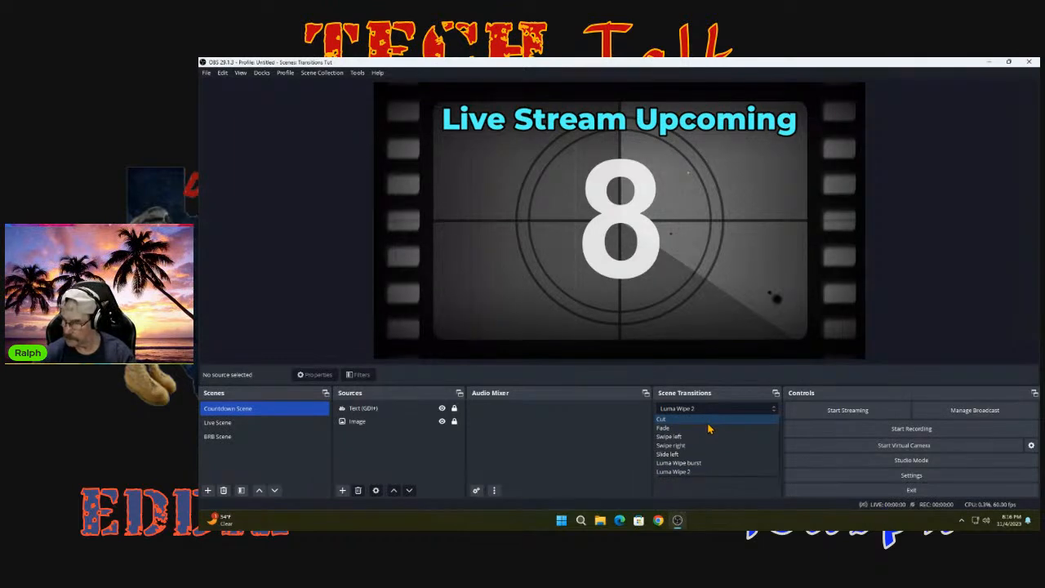
{"action": "left_click", "coordinate": [726, 413]}
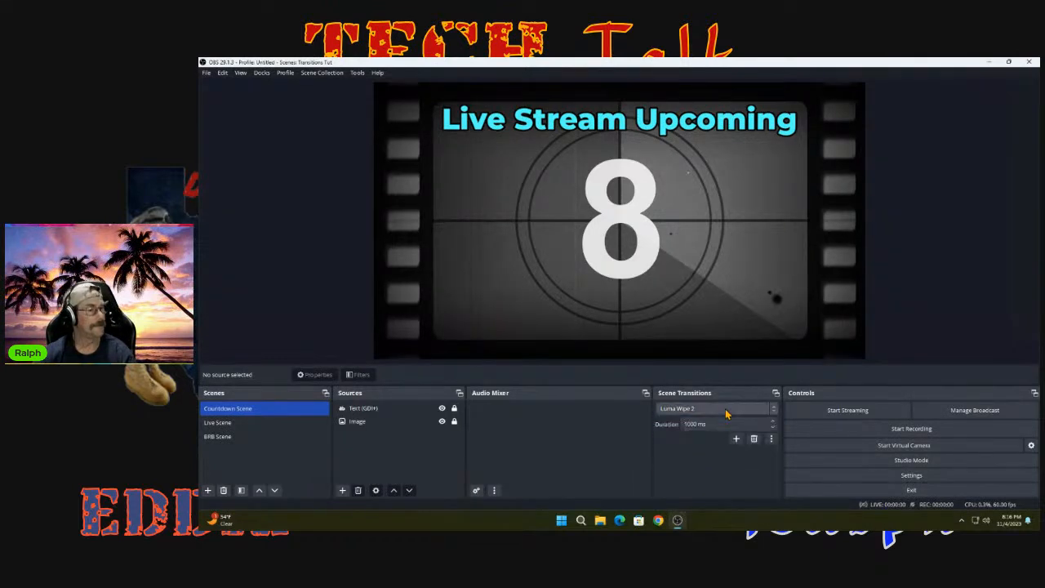
{"action": "left_click", "coordinate": [773, 439]}
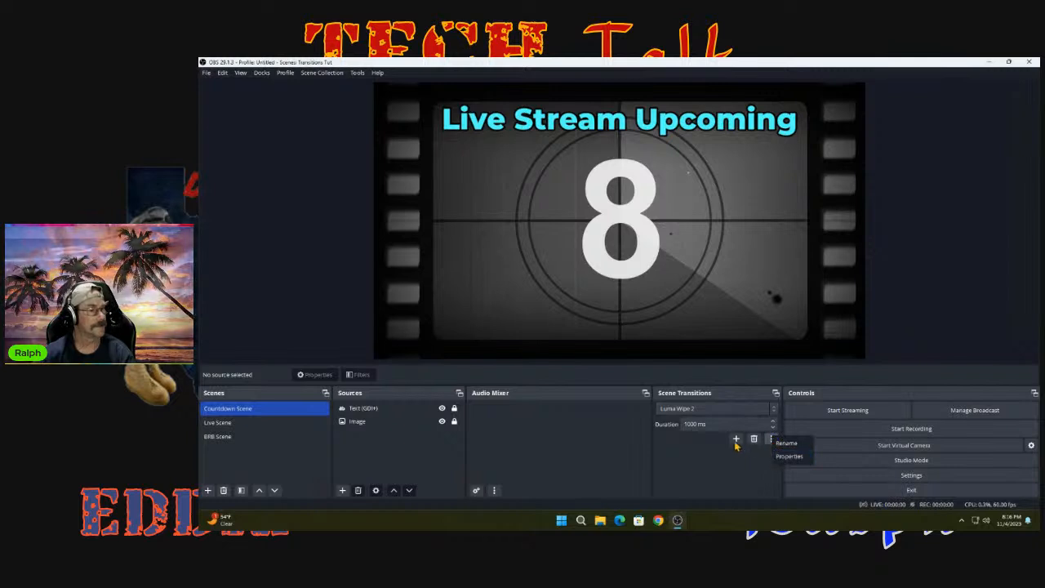
{"action": "left_click", "coordinate": [789, 455]}
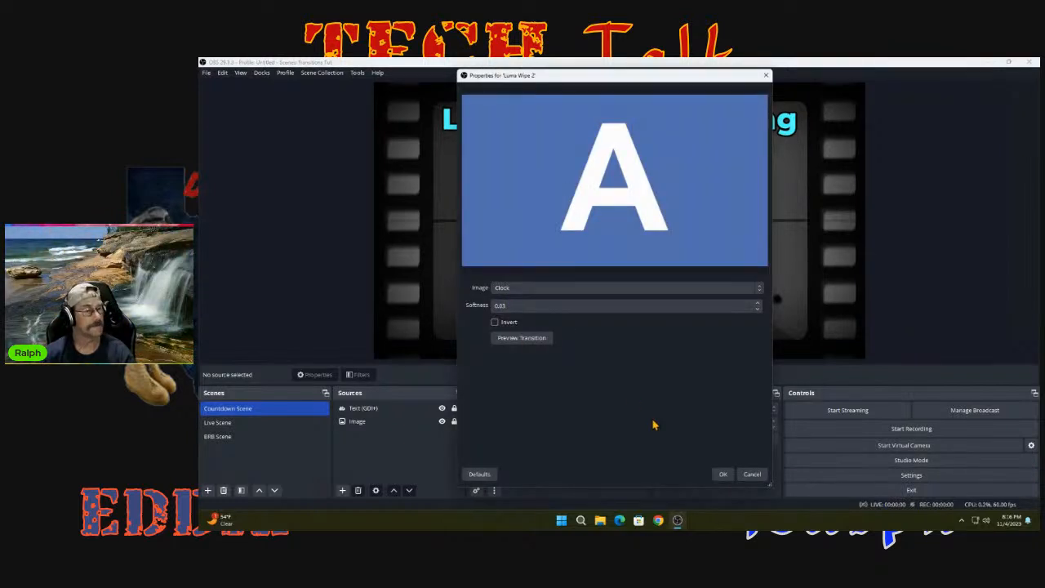
{"action": "left_click", "coordinate": [752, 475]}
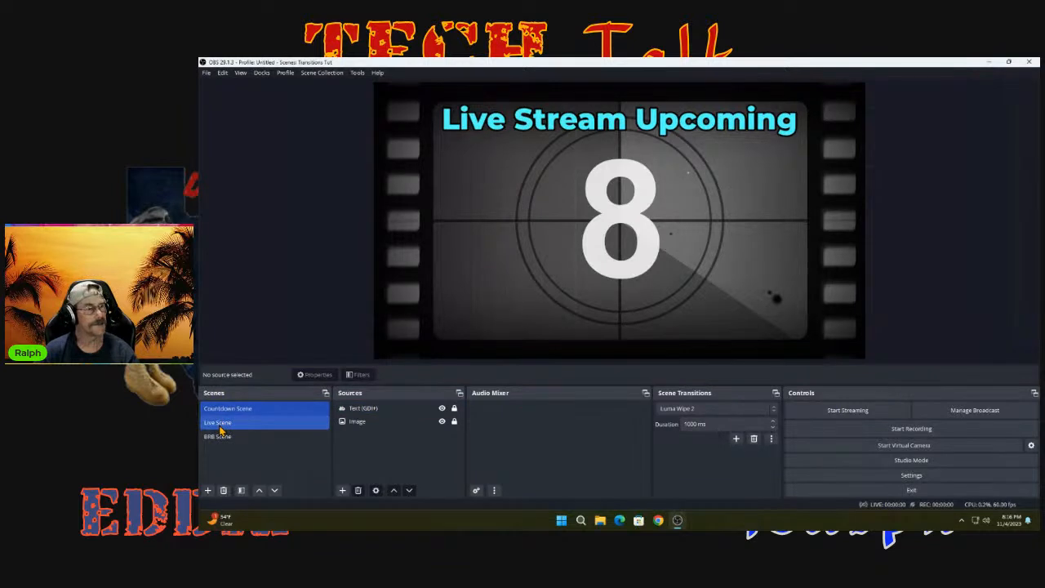
- Test the Luma Wipe 2 transition again by switching to the Live, BRB and Live scenes, finishing on the Countdown Scene
{"action": "left_click", "coordinate": [219, 425]}
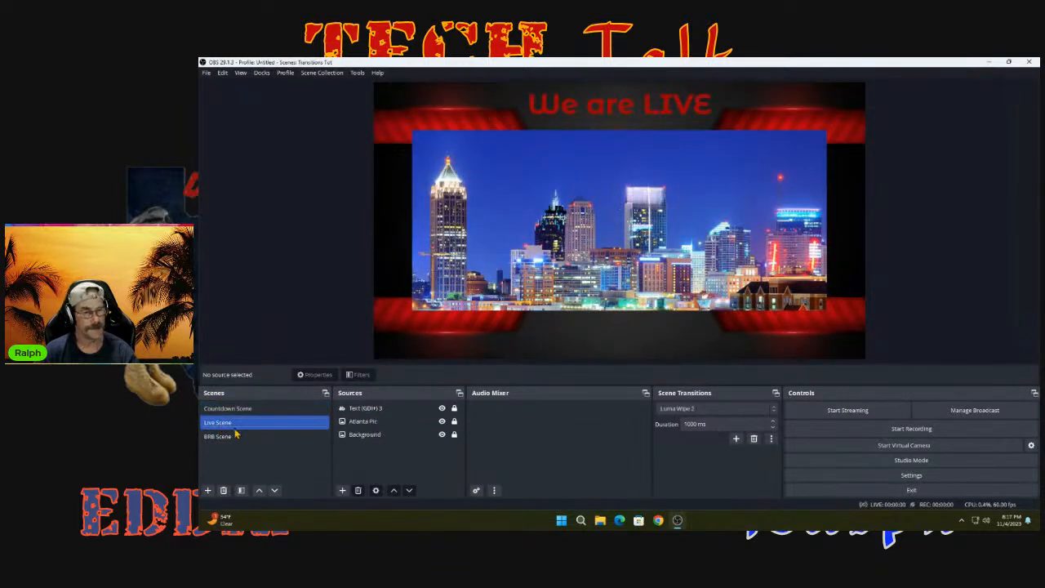
{"action": "left_click", "coordinate": [222, 437]}
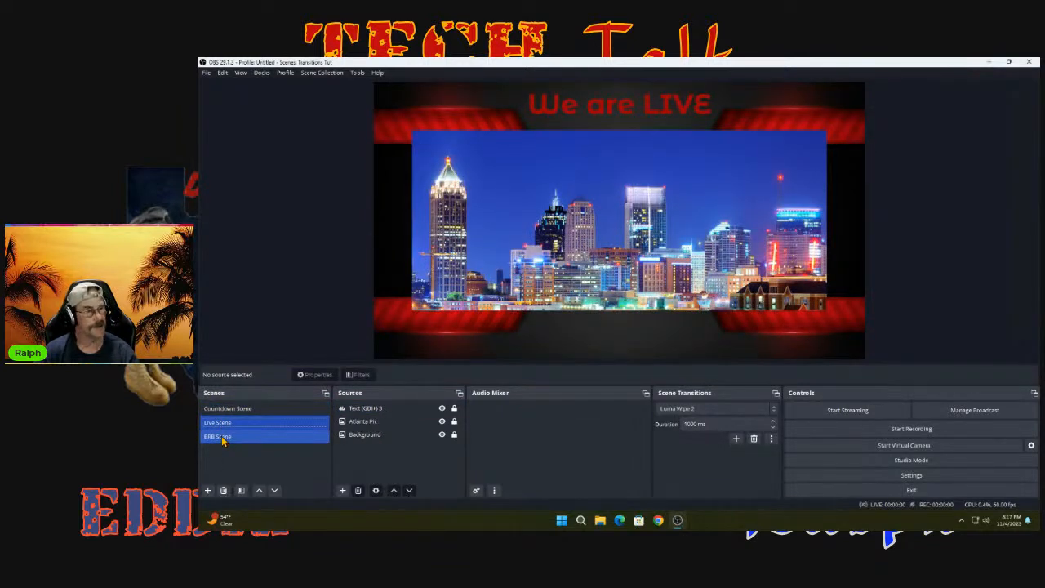
{"action": "left_click", "coordinate": [223, 423]}
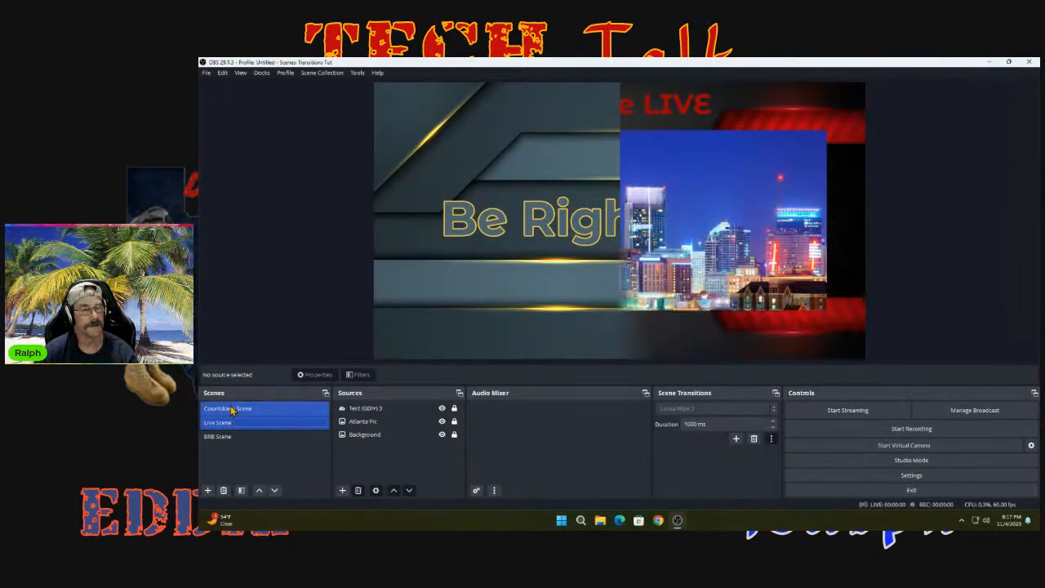
{"action": "left_click", "coordinate": [231, 410]}
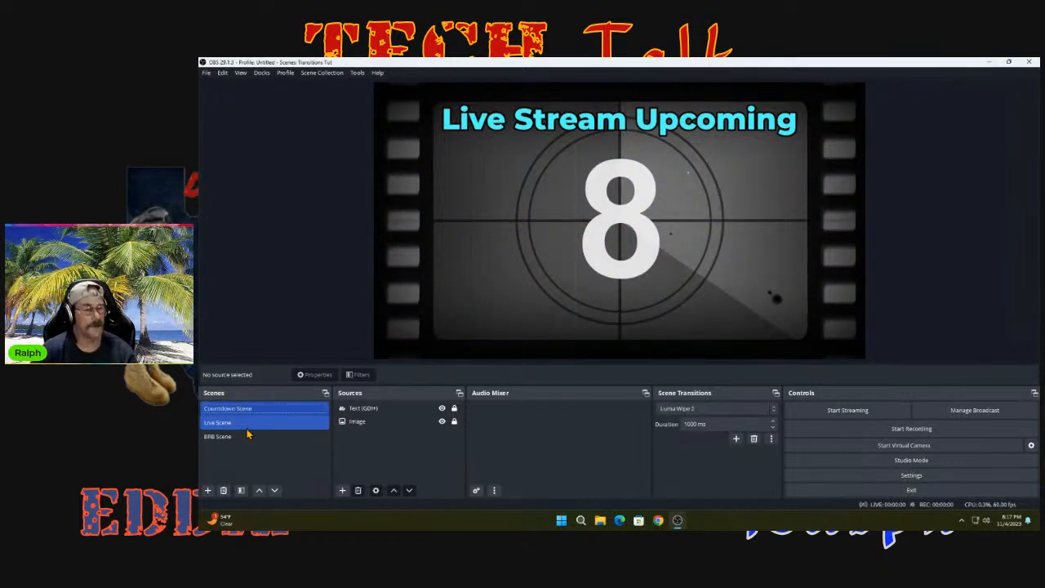
- Switch to the Live Scene and set its transition override to Swipe left
{"action": "left_click", "coordinate": [227, 424]}
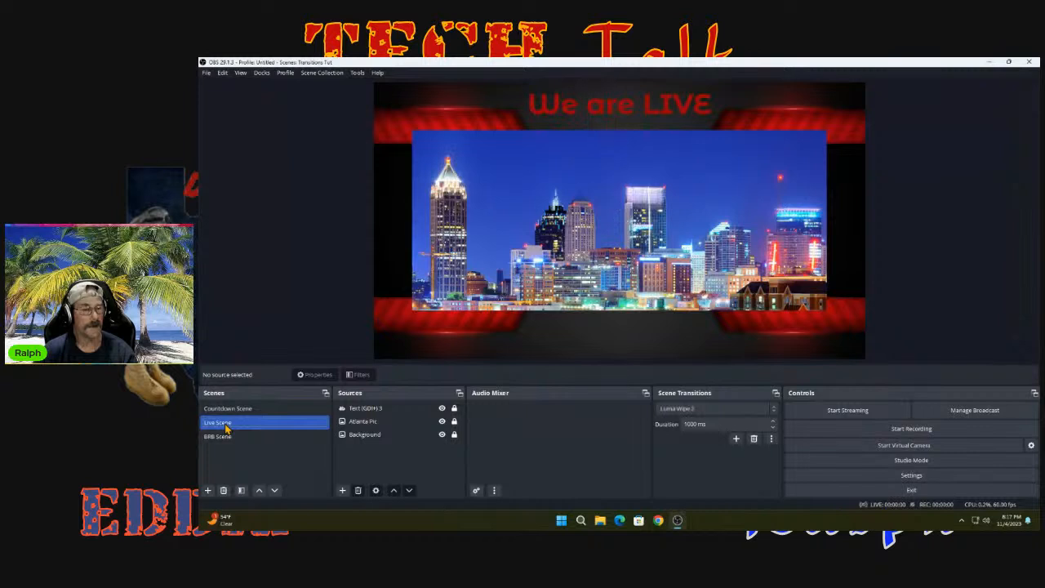
{"action": "right_click", "coordinate": [227, 426]}
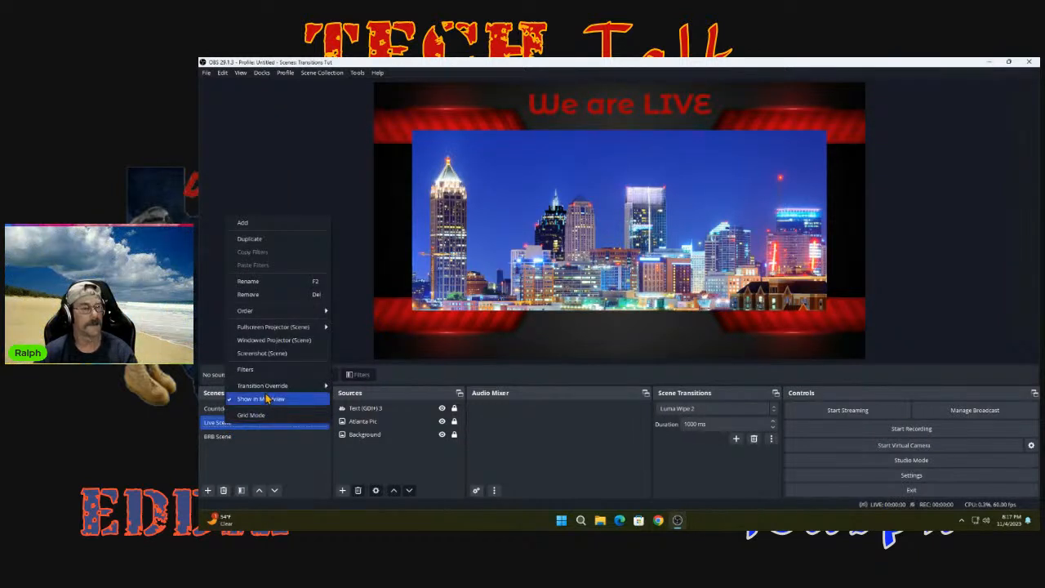
{"action": "mouse_move", "coordinate": [264, 393]}
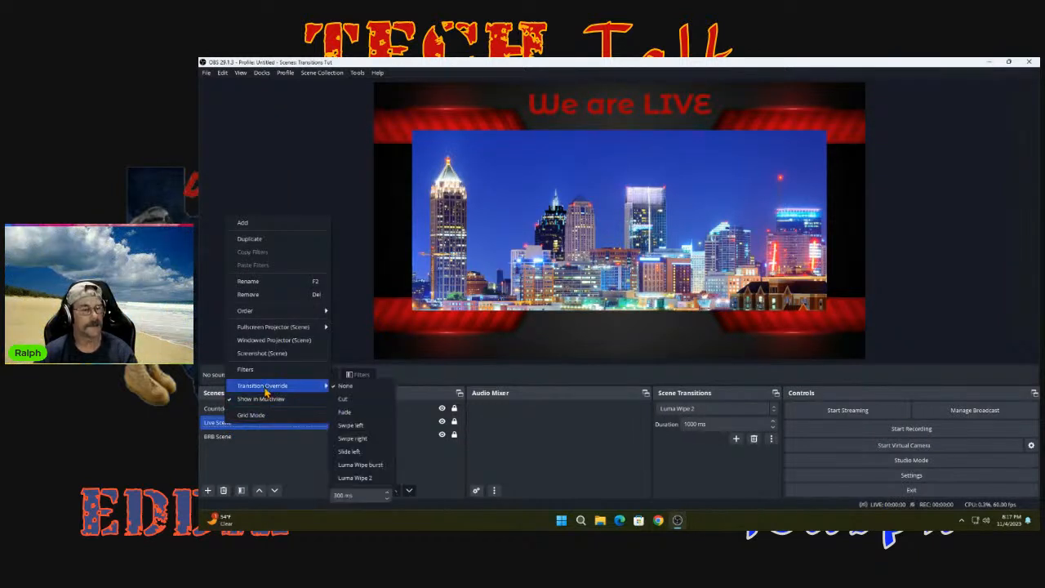
{"action": "left_click", "coordinate": [356, 430]}
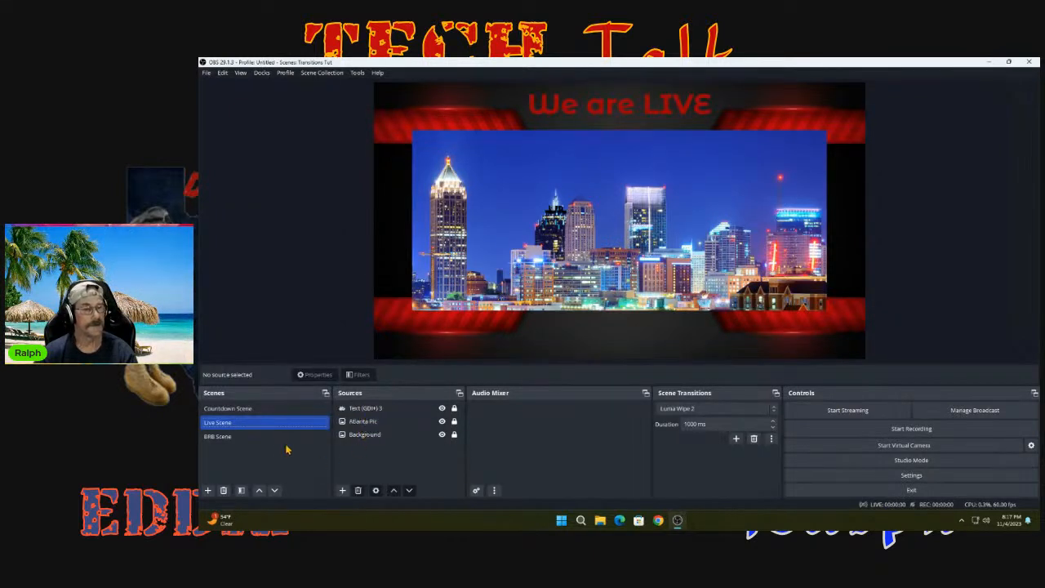
- Test the Live Scene's transition override by switching among the Countdown, Live and BRB scenes, finishing on the BRB Scene
{"action": "left_click", "coordinate": [256, 411]}
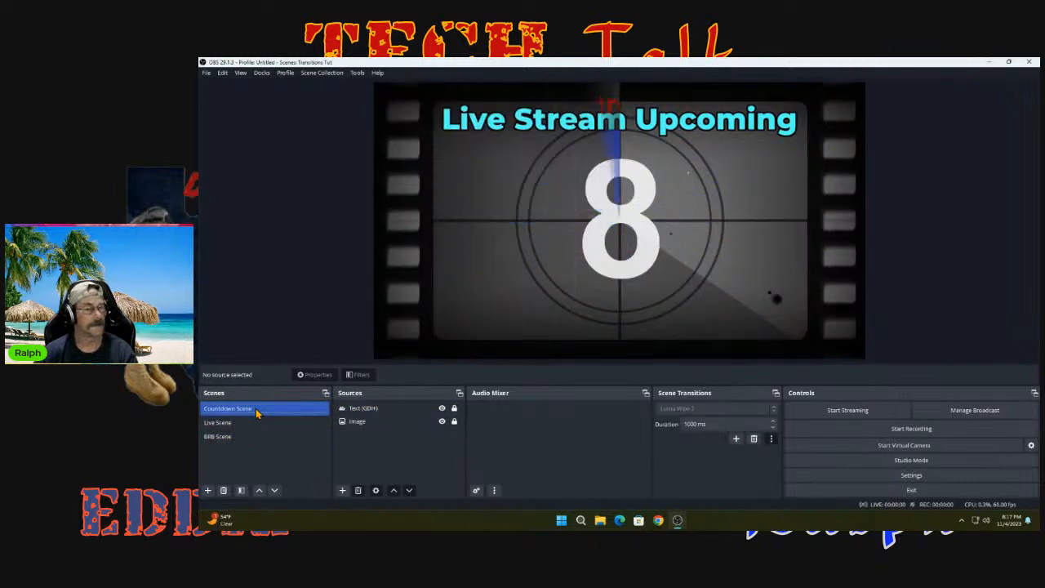
{"action": "left_click", "coordinate": [239, 425]}
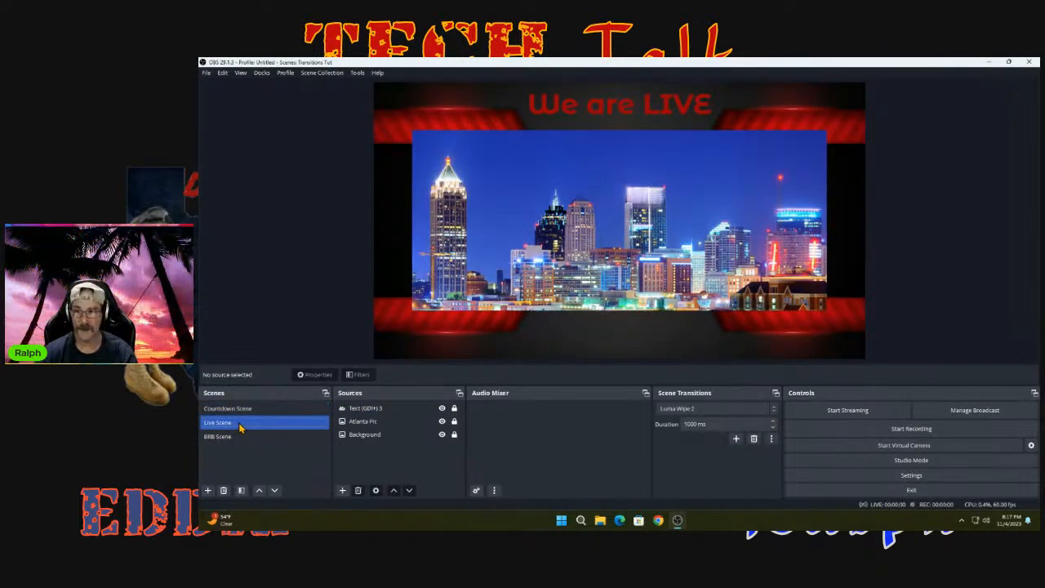
{"action": "left_click", "coordinate": [226, 438]}
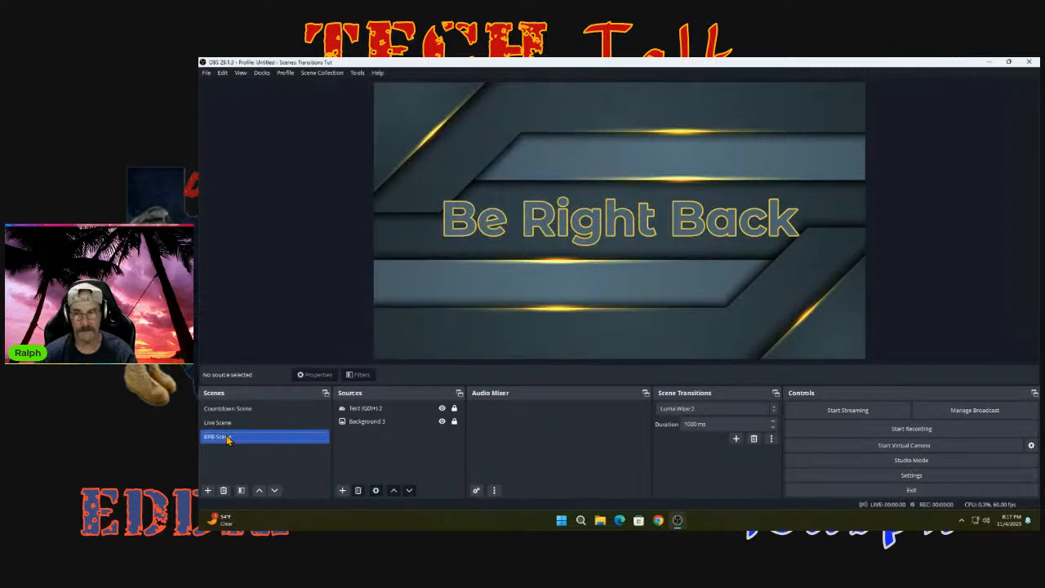
{"action": "left_click", "coordinate": [244, 429]}
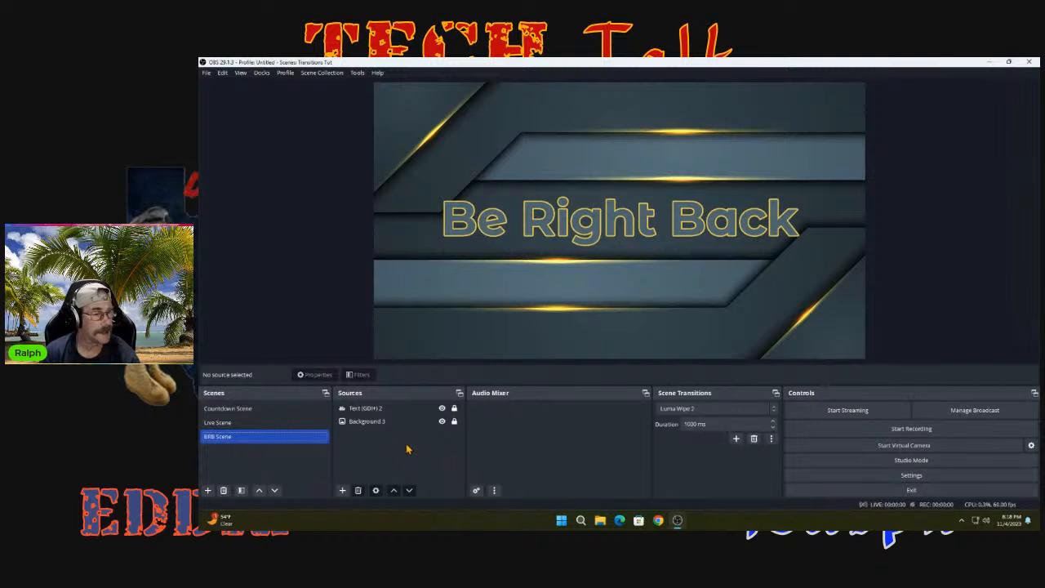
{"action": "left_click", "coordinate": [227, 425]}
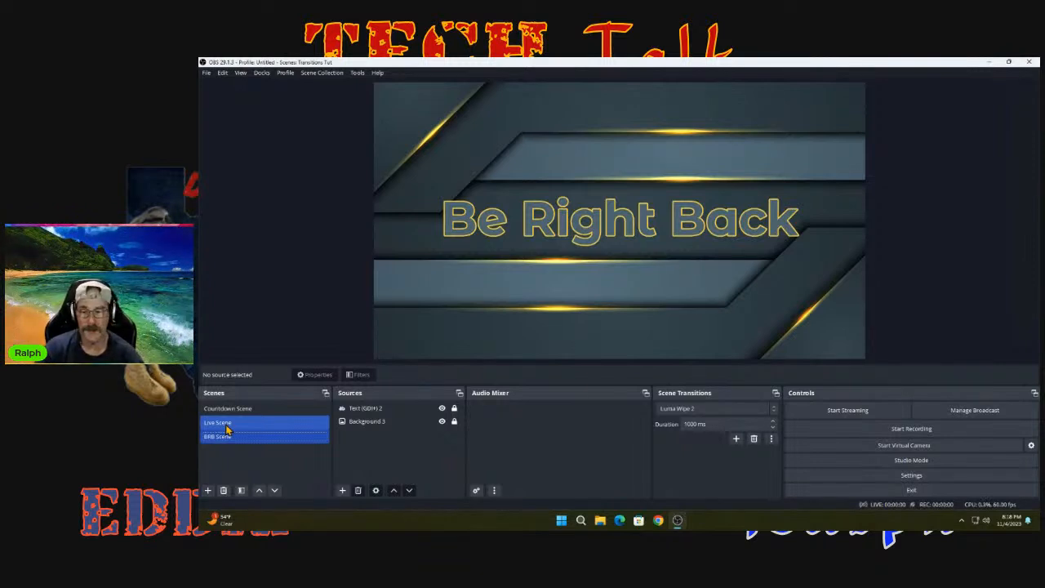
{"action": "left_click", "coordinate": [226, 434]}
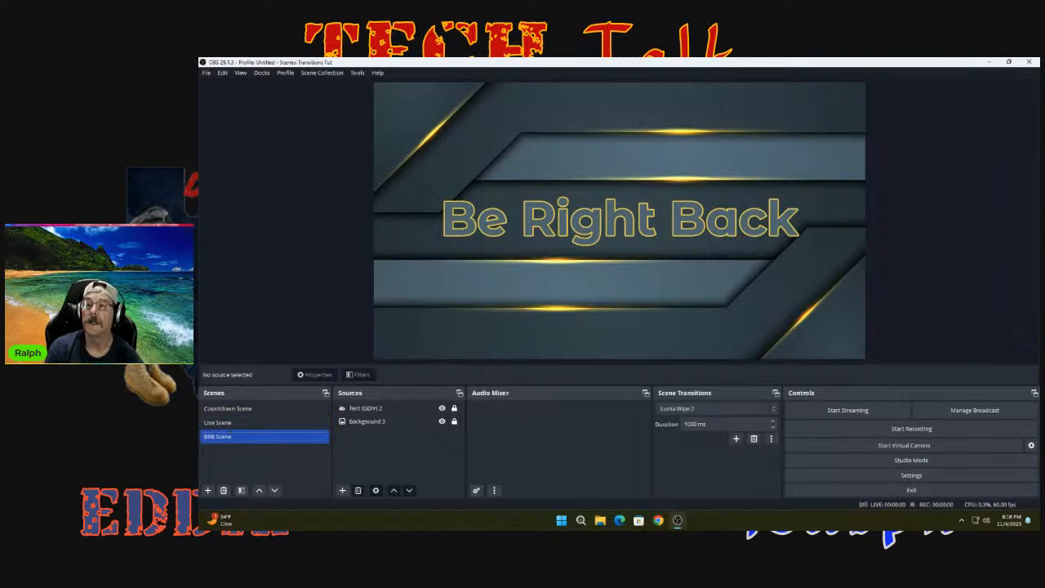